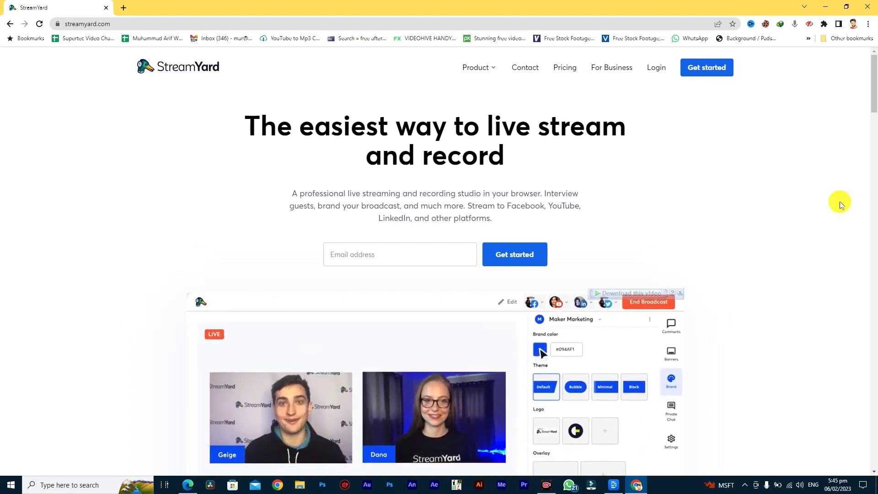
click(680, 296)
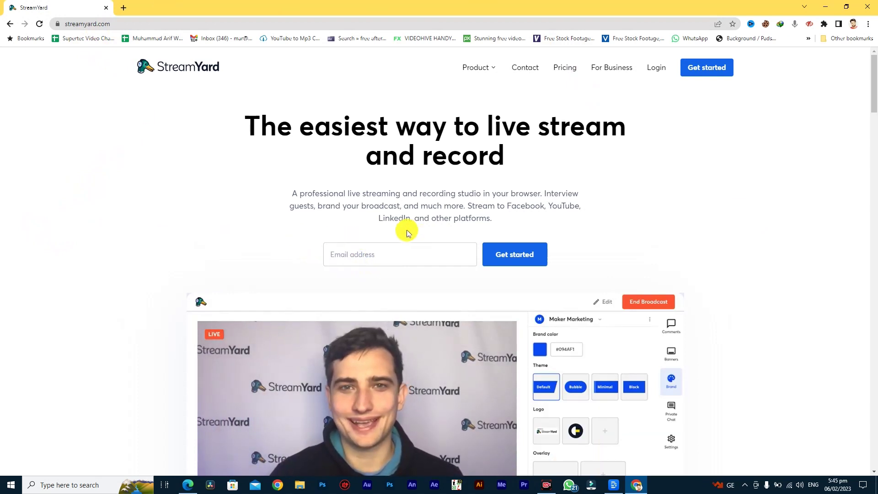
click(389, 255)
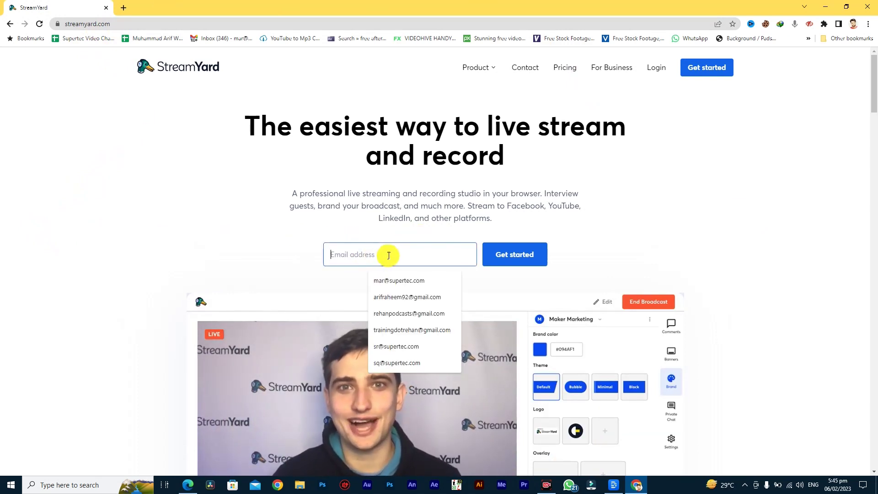
click(399, 281)
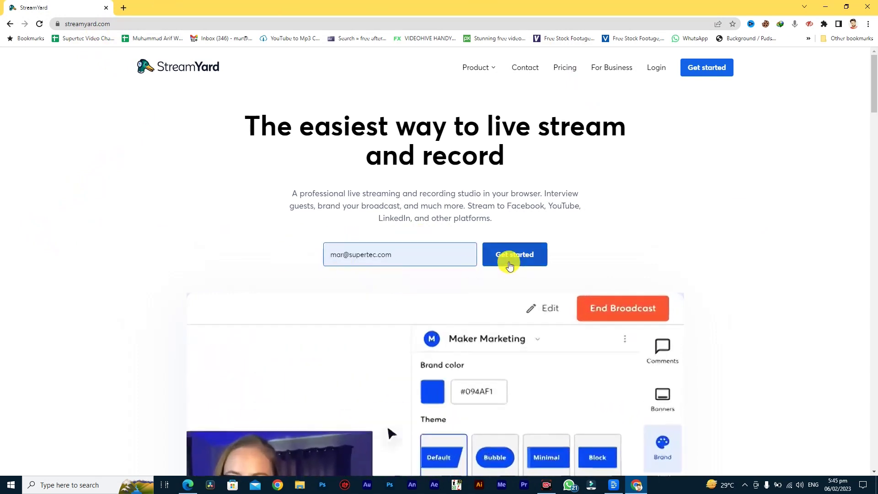
triple_click(423, 255)
key(BackSpace)
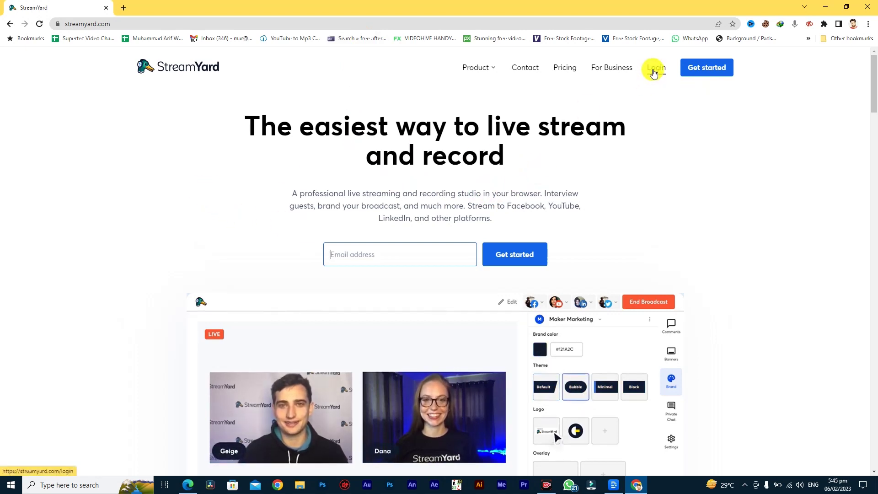
Open the StreamYard login page and request a login code for the account's e-mail address
click(654, 73)
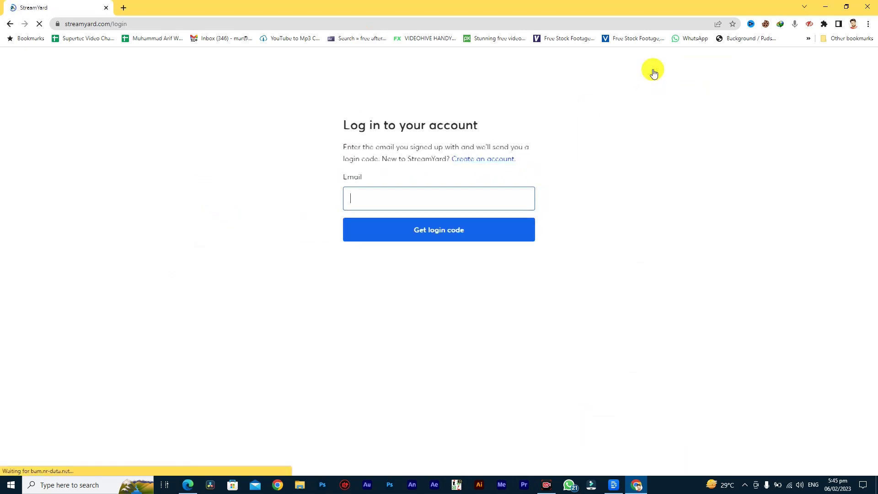
click(404, 198)
click(419, 224)
click(418, 232)
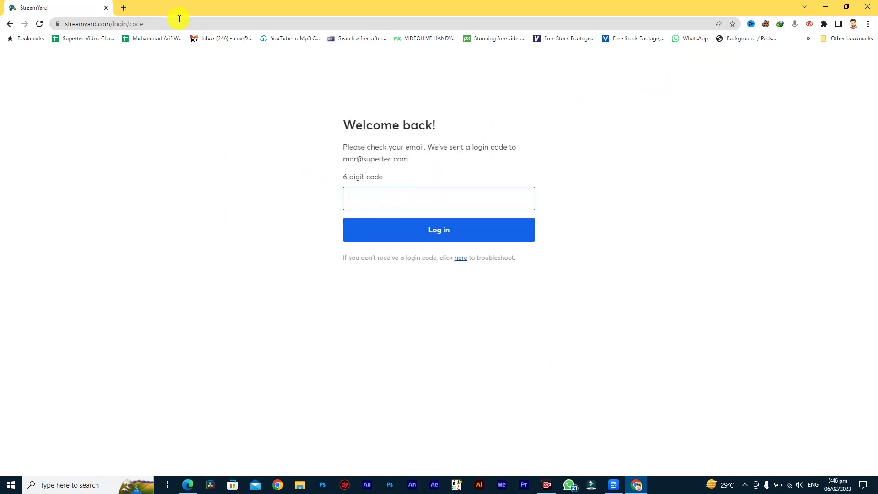
Open Gmail in a new browser tab and copy the login code from the newest StreamYard Login Code e-mail
click(124, 11)
click(131, 22)
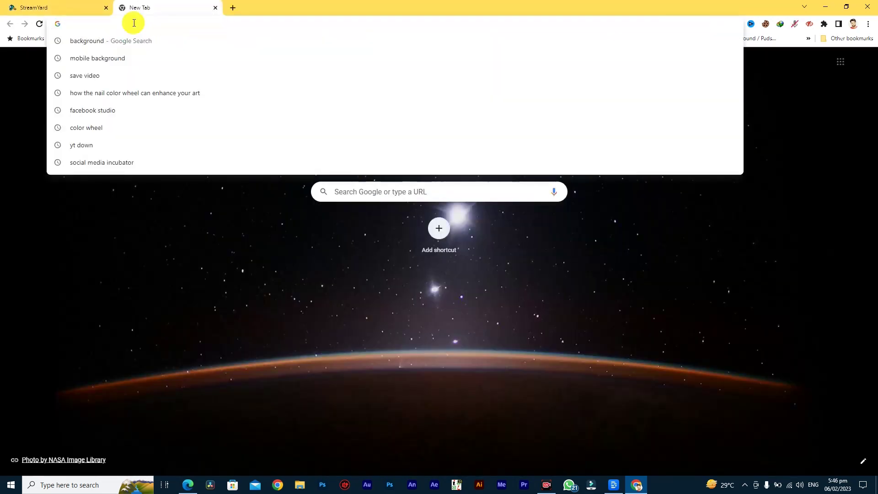
text(gm)
key(Return)
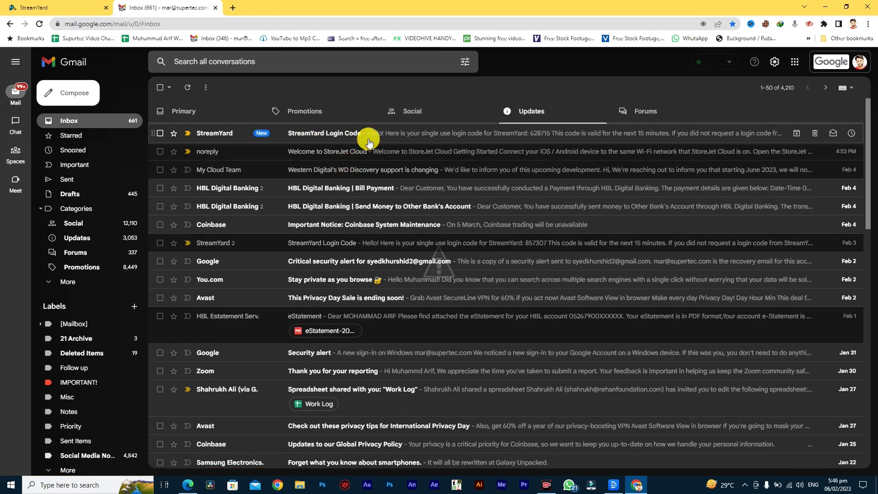
click(369, 133)
double_click(424, 253)
key(ctrl+c)
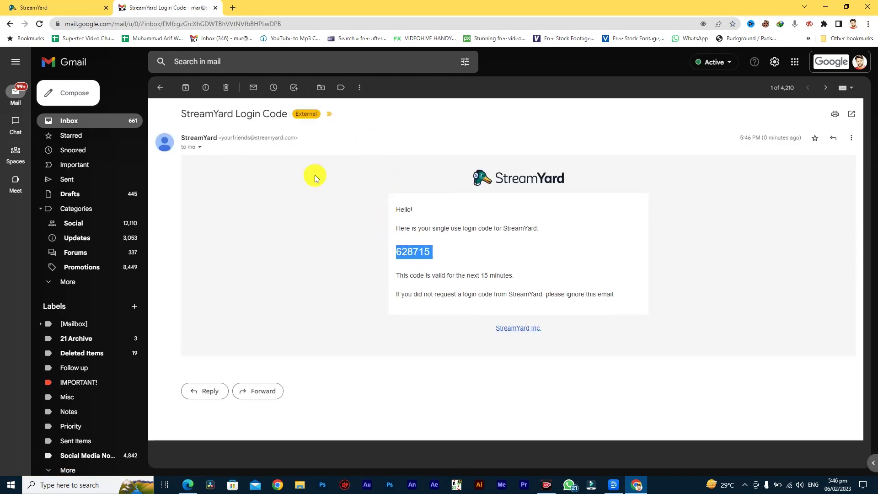
Return to the StreamYard login page, paste the 6 digit login code and log in
key(ctrl+shift+Tab)
key(ctrl+v)
click(417, 232)
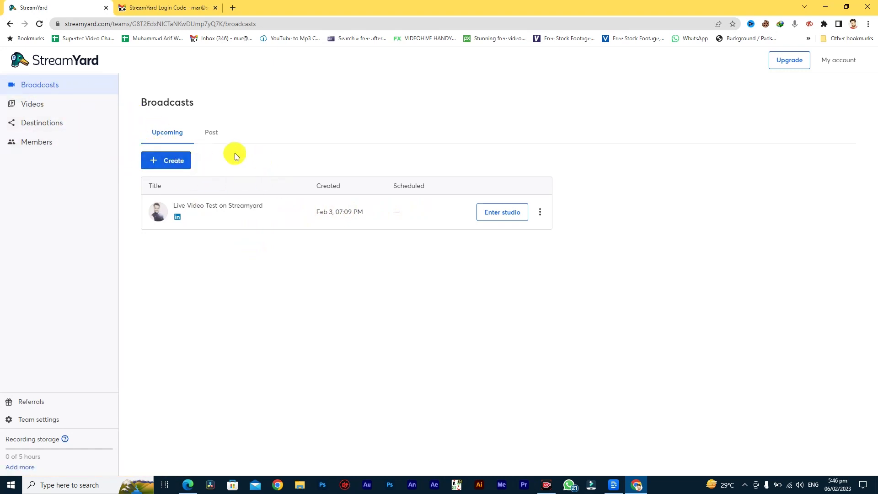
Look through the Videos, Destinations and Members pages and return to the Broadcasts page
click(43, 106)
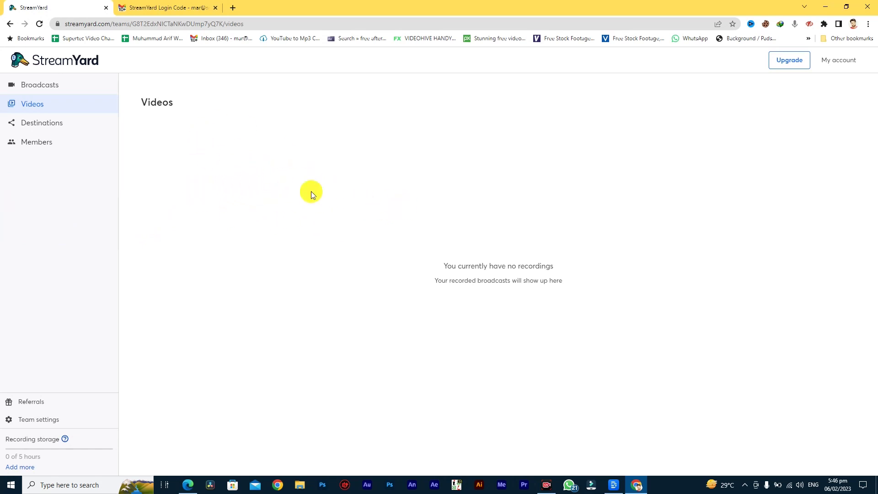
click(49, 129)
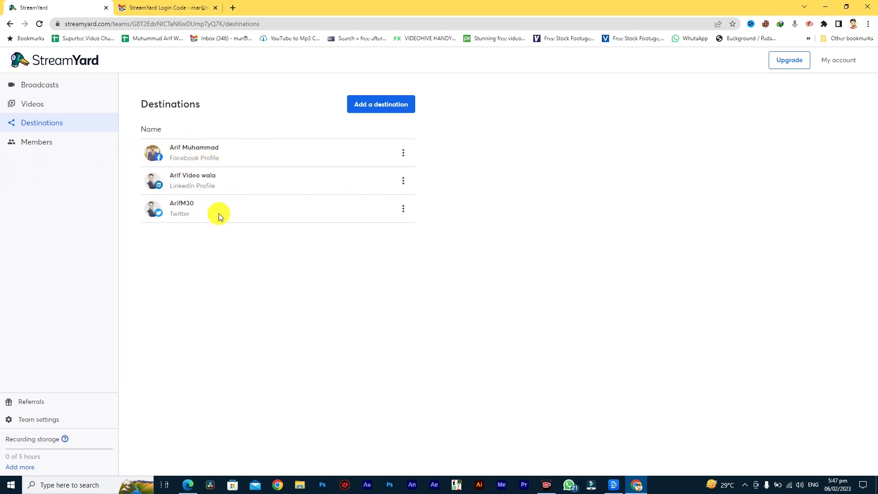
click(39, 141)
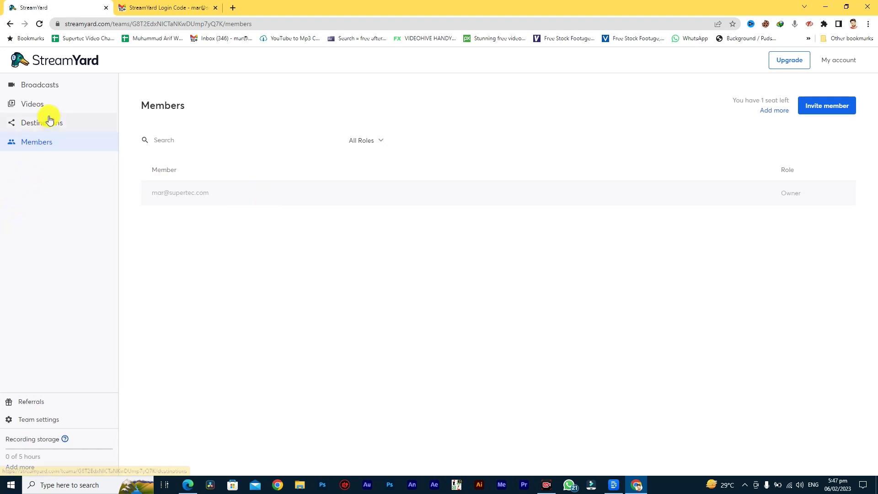
click(64, 87)
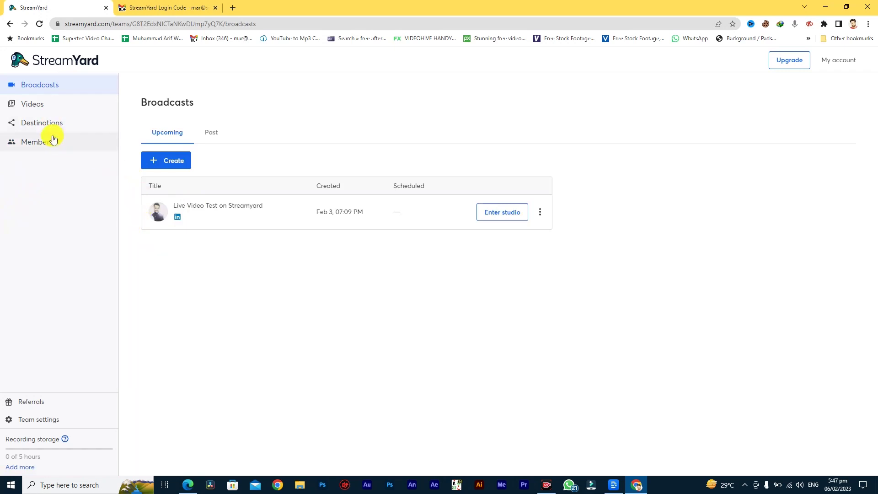
Begin creating a live stream and examine the Pre-recorded video source before switching back to the Studio source
click(158, 161)
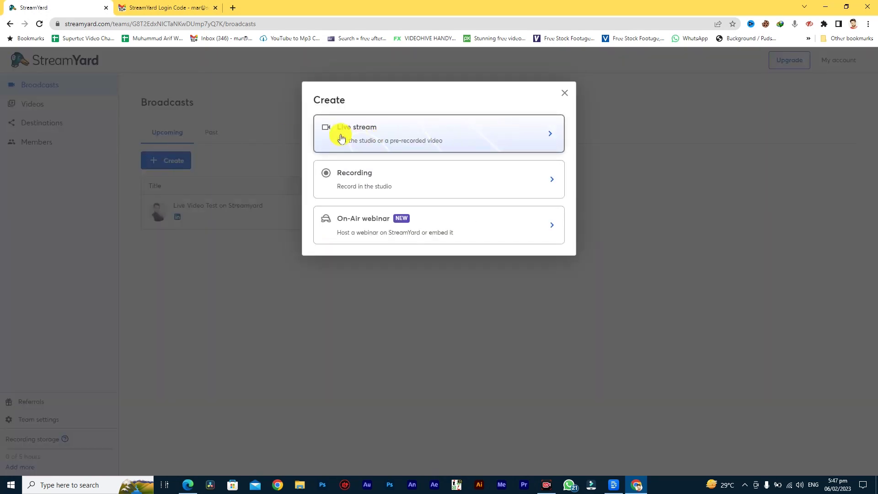
click(342, 183)
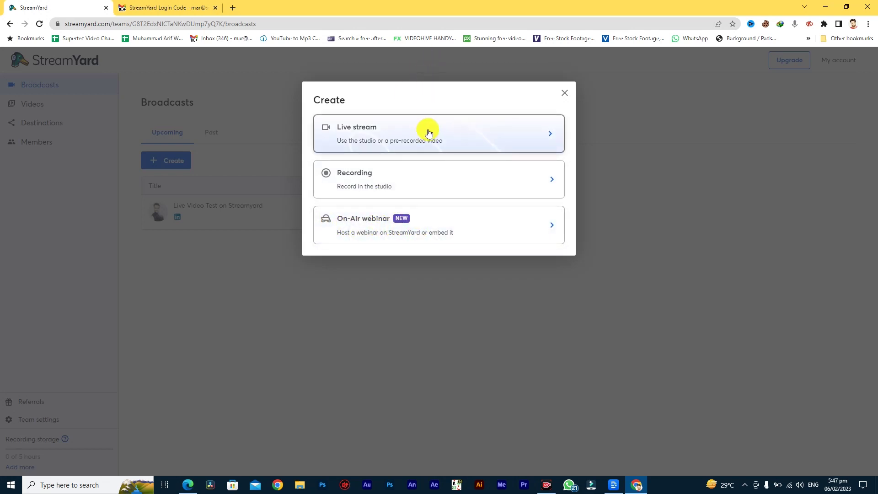
click(388, 140)
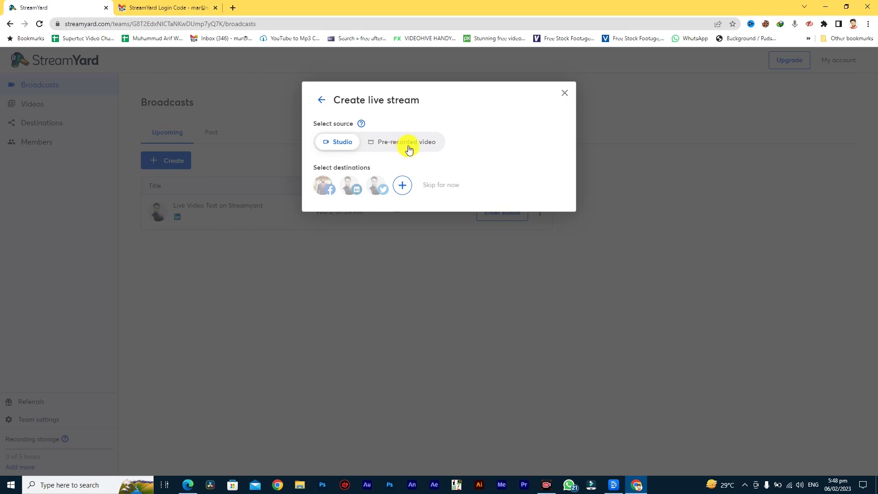
click(408, 148)
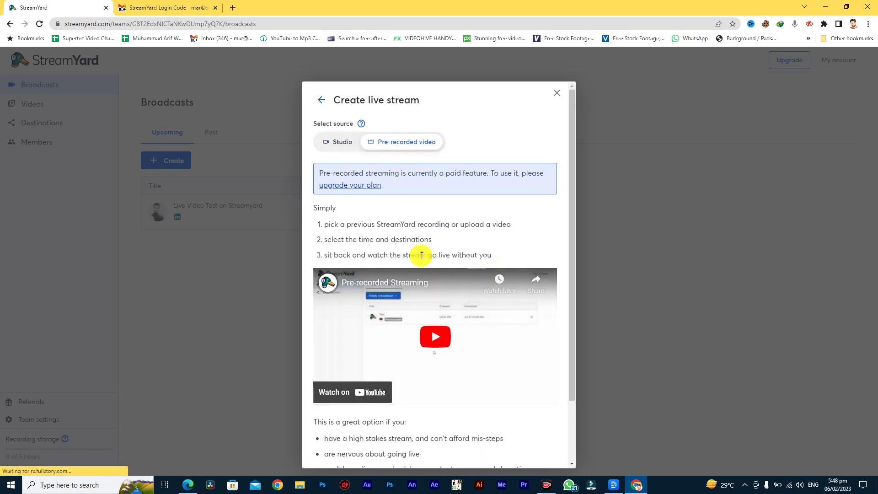
scroll(396, 227, down, 2)
scroll(427, 251, up, 2)
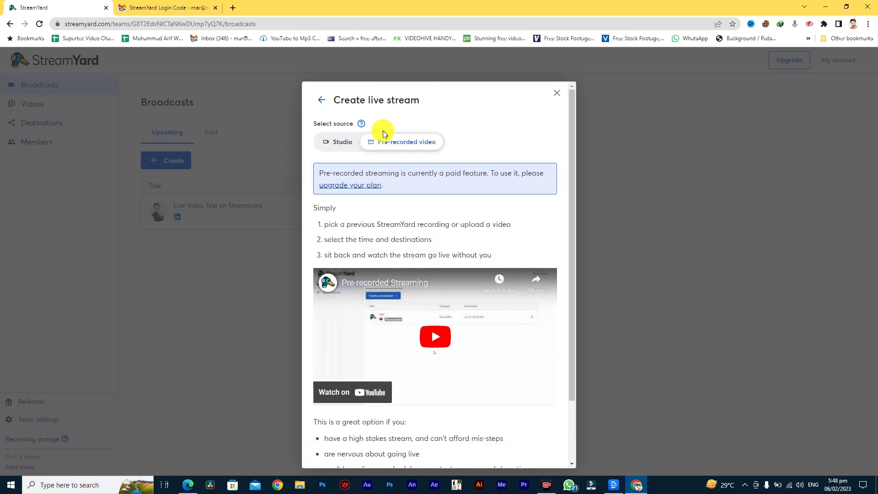
click(348, 143)
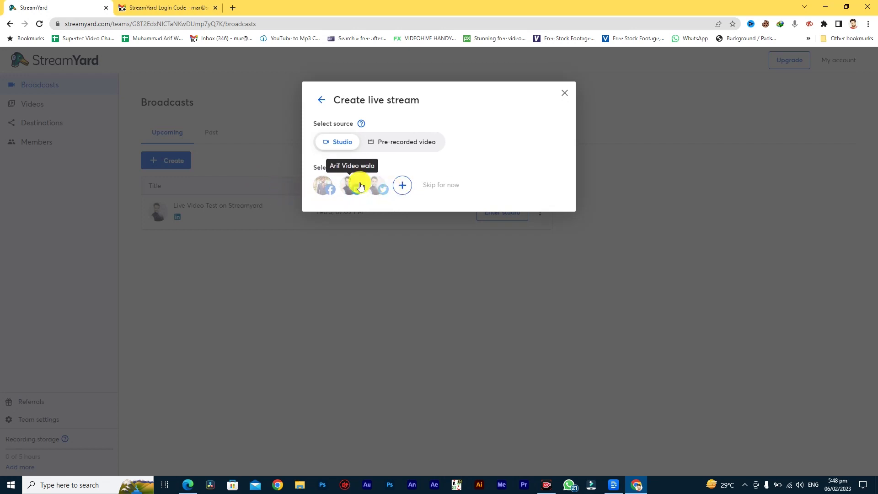
Try to select the LinkedIn destination alongside the Facebook profile, and close the live stream setup without creating a broadcast
click(324, 185)
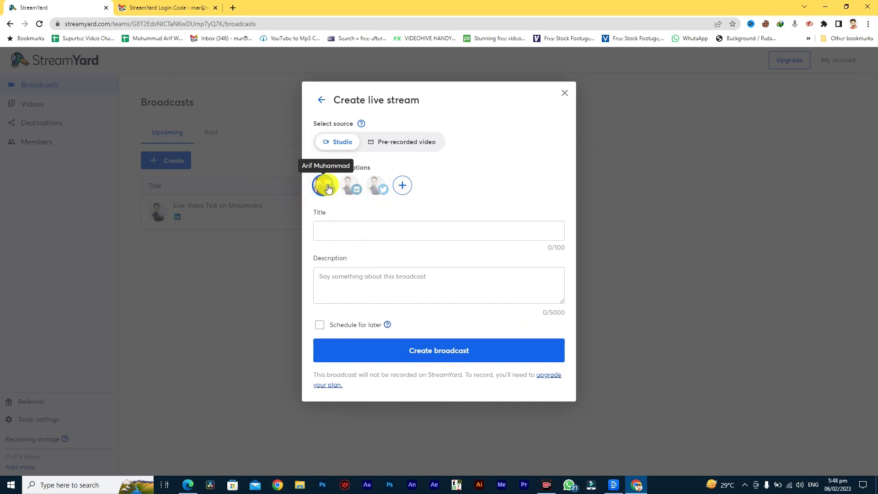
click(350, 188)
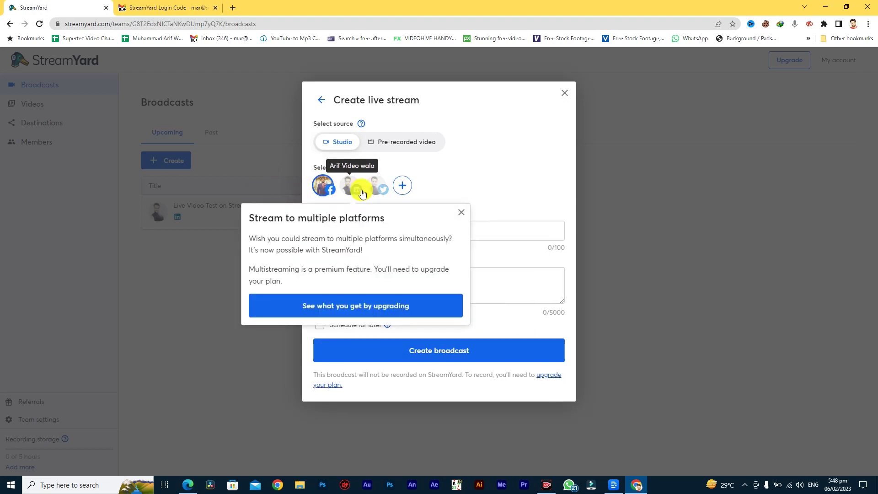
click(457, 210)
right_click(328, 187)
key(Escape)
double_click(324, 187)
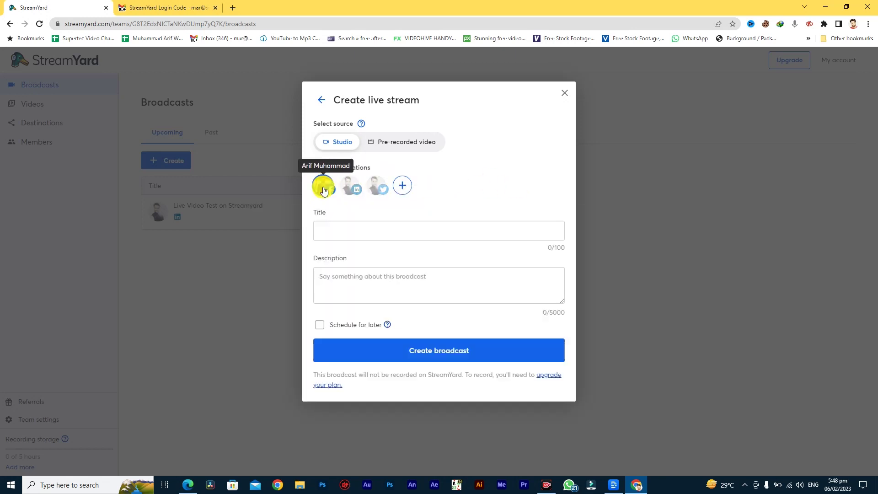
click(324, 189)
click(324, 189)
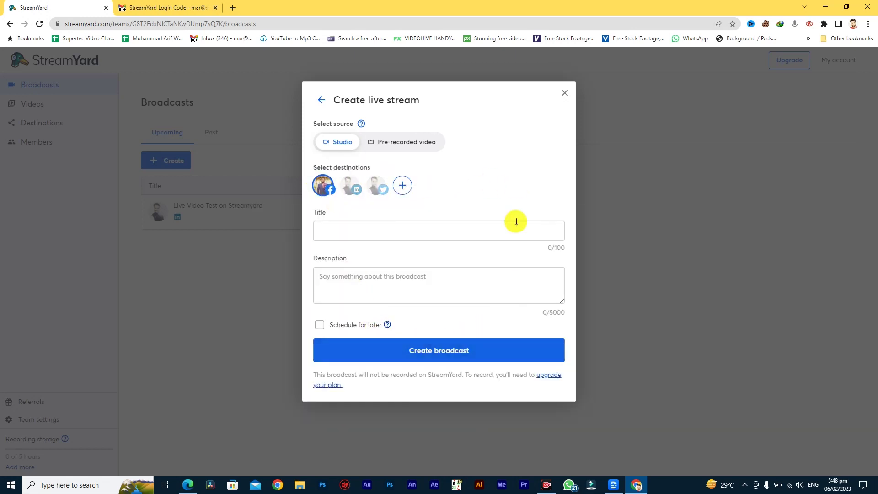
click(564, 93)
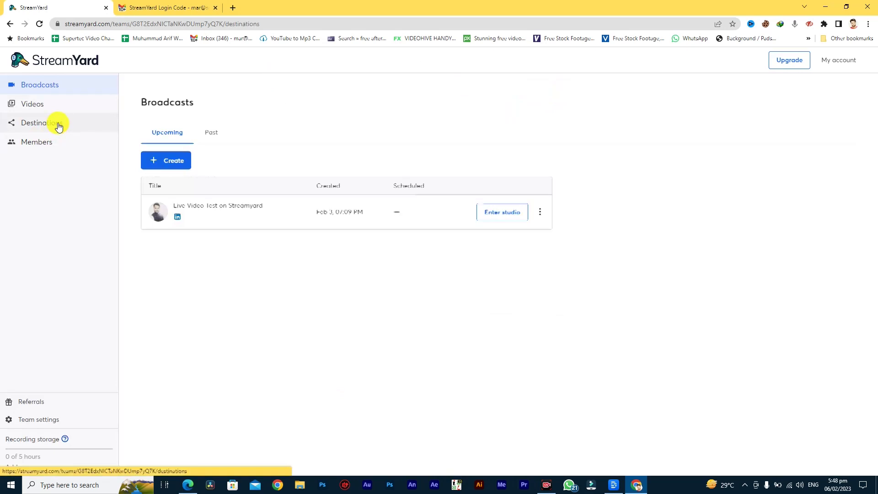
Remove the Facebook profile from the account's streaming destinations
click(42, 122)
click(403, 153)
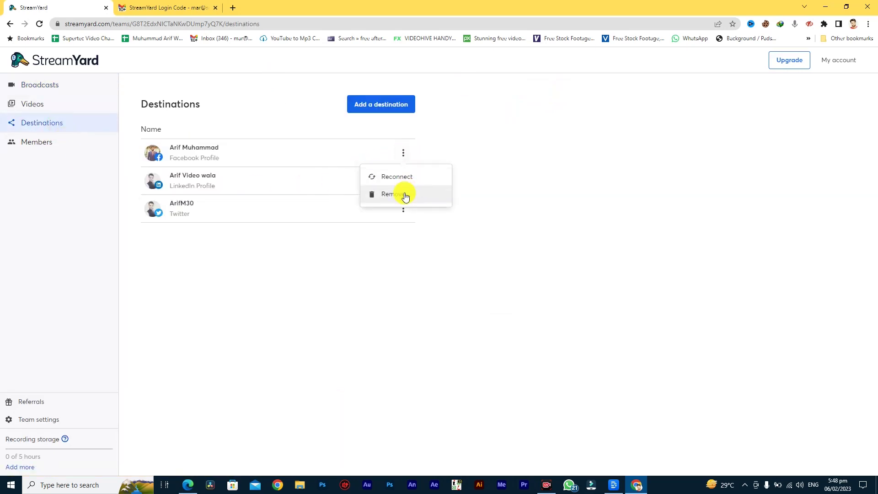
click(404, 194)
click(414, 287)
click(451, 306)
Remove the LinkedIn profile destination and also delete its upcoming broadcasts
click(403, 153)
click(397, 194)
click(389, 286)
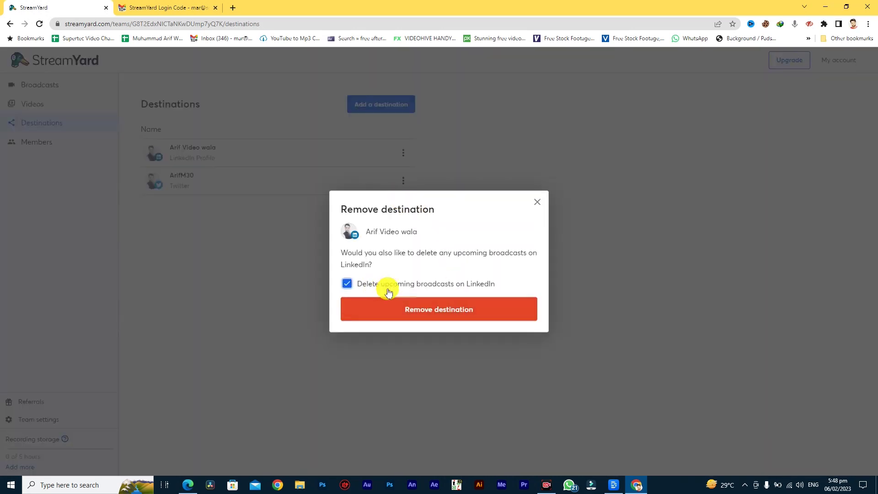
click(403, 309)
Remove the Twitter account from the streaming destinations
click(403, 152)
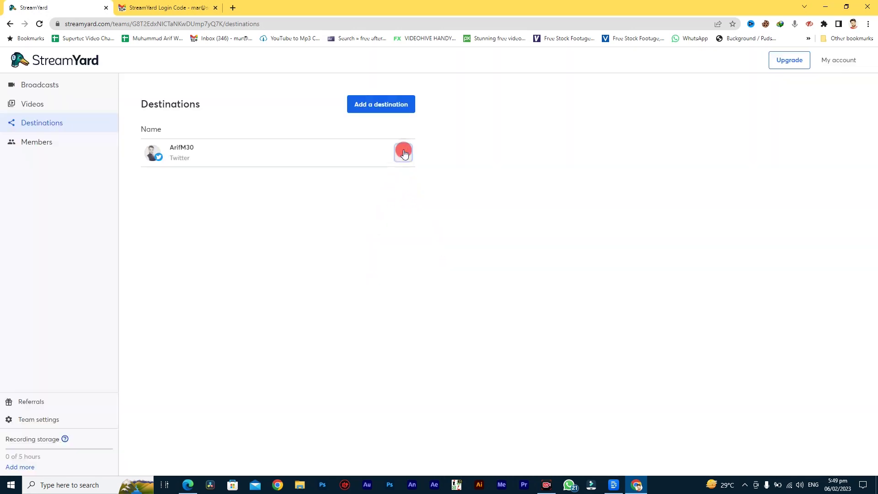
click(409, 195)
click(437, 290)
click(429, 304)
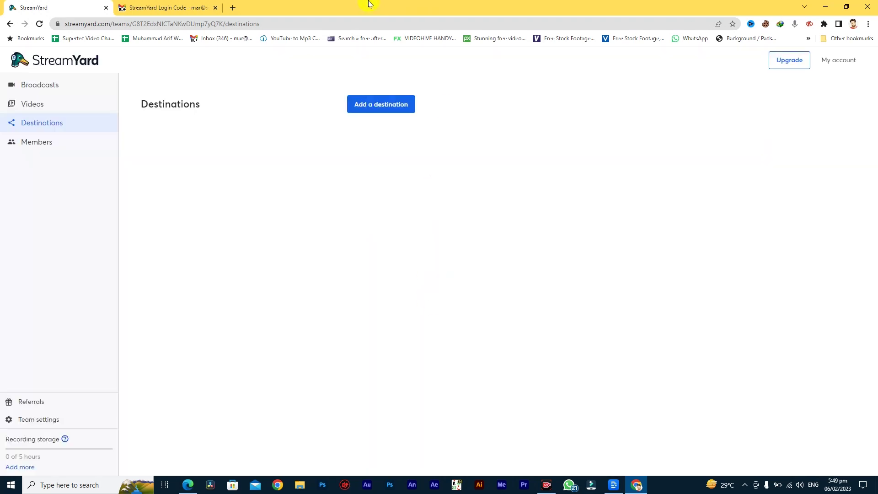
Check the Broadcasts and Videos pages and open the choice of platforms for adding a destination
click(39, 87)
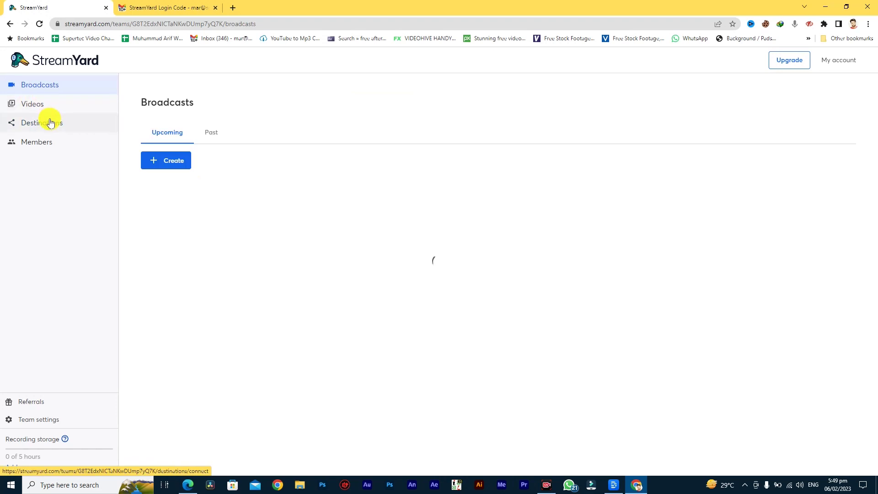
click(50, 123)
click(52, 91)
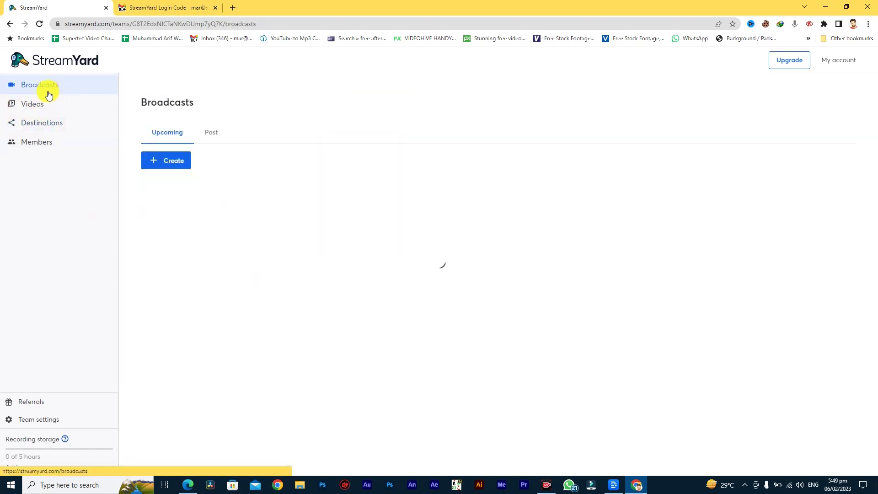
click(63, 108)
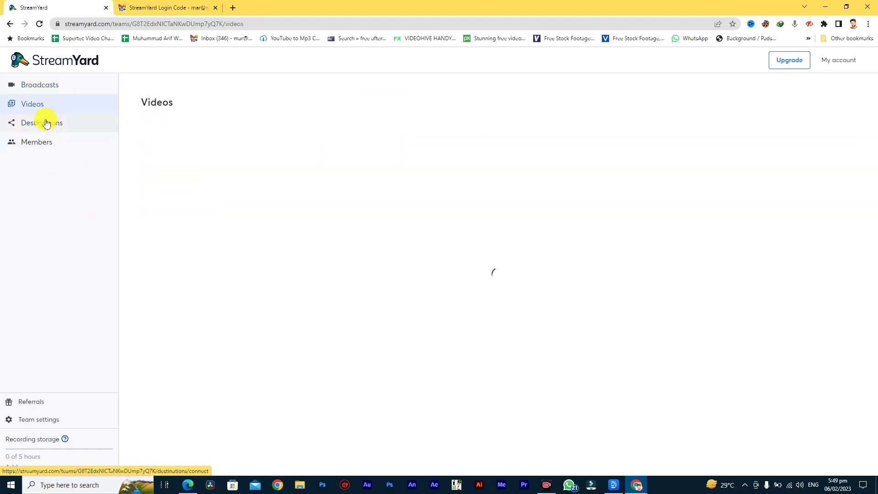
click(51, 123)
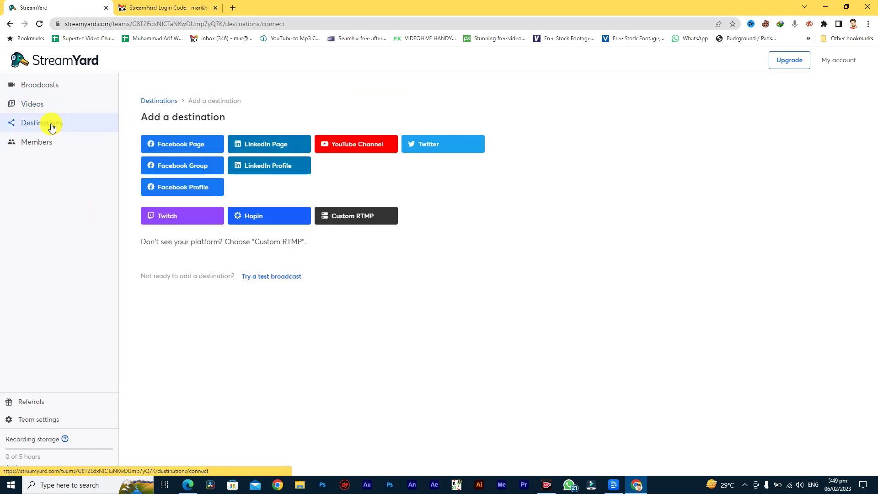
click(42, 85)
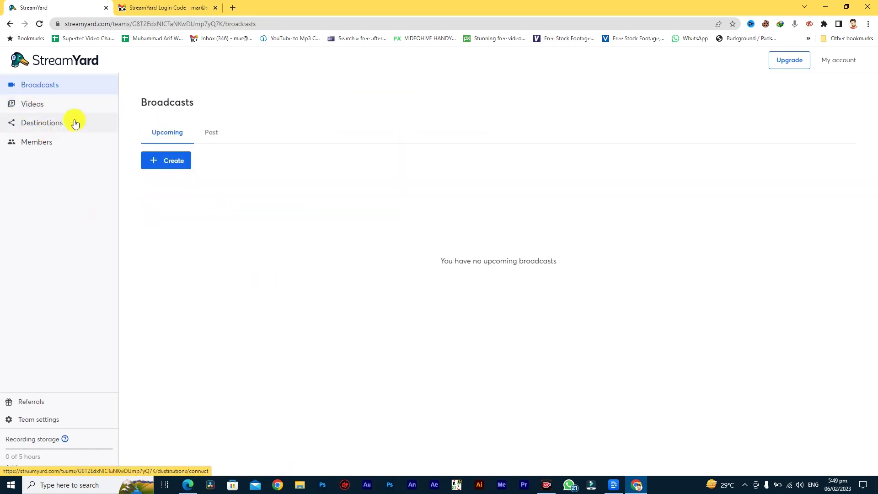
click(30, 123)
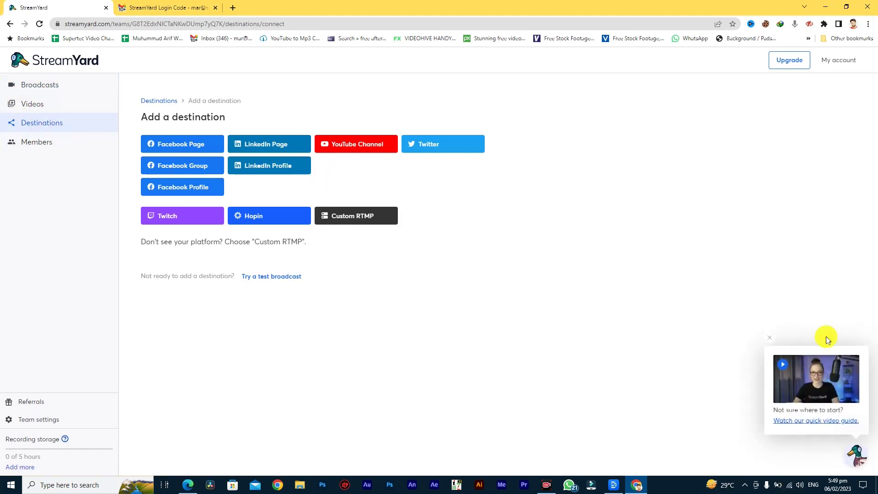
Dismiss the video guide prompt and add the personal Facebook profile as a streaming destination
click(772, 343)
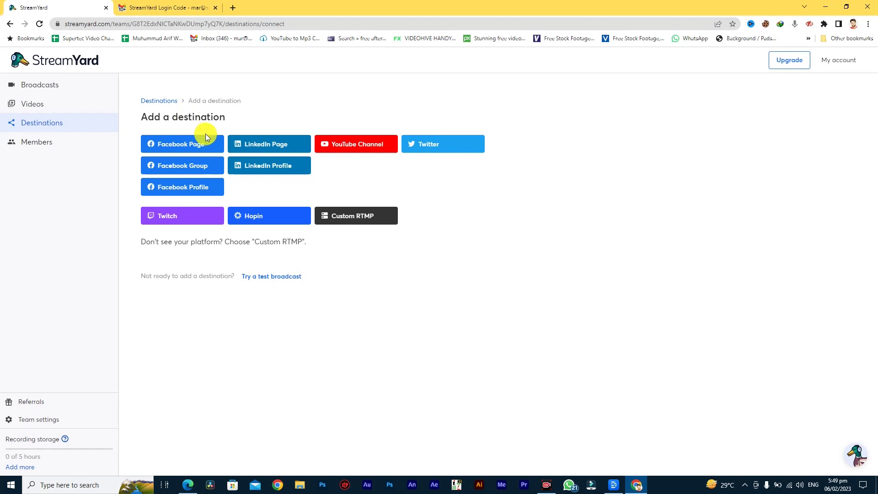
click(182, 193)
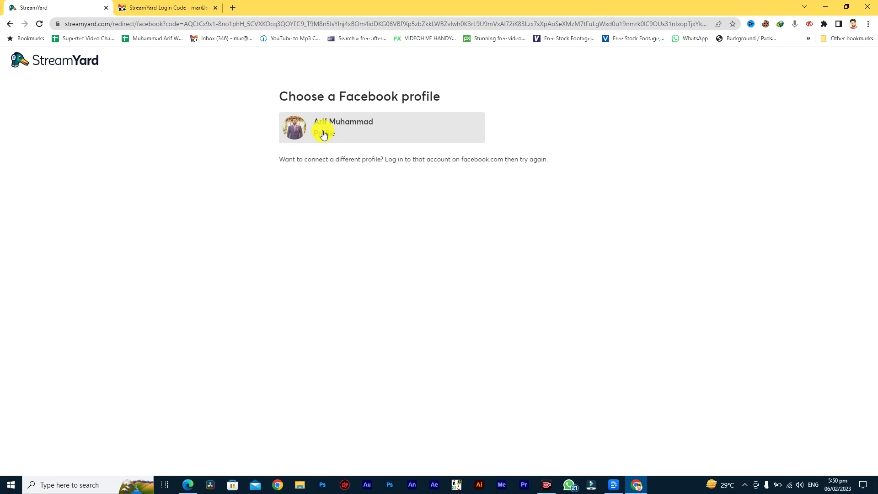
click(353, 136)
click(336, 132)
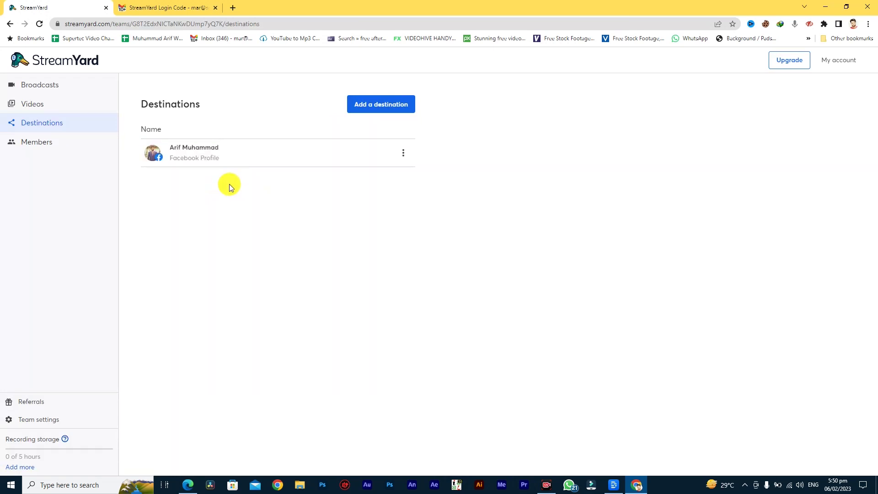
Add the Twitter account as a destination and authorize StreamYardApp to access it
click(373, 106)
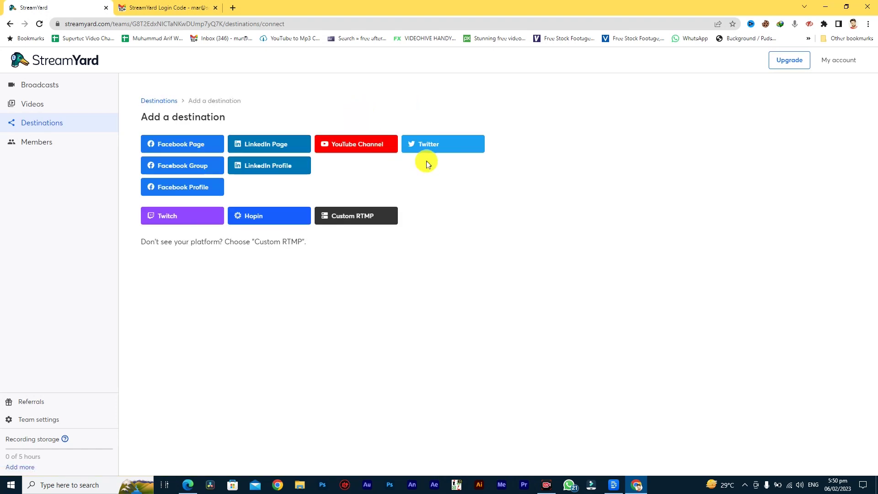
click(437, 150)
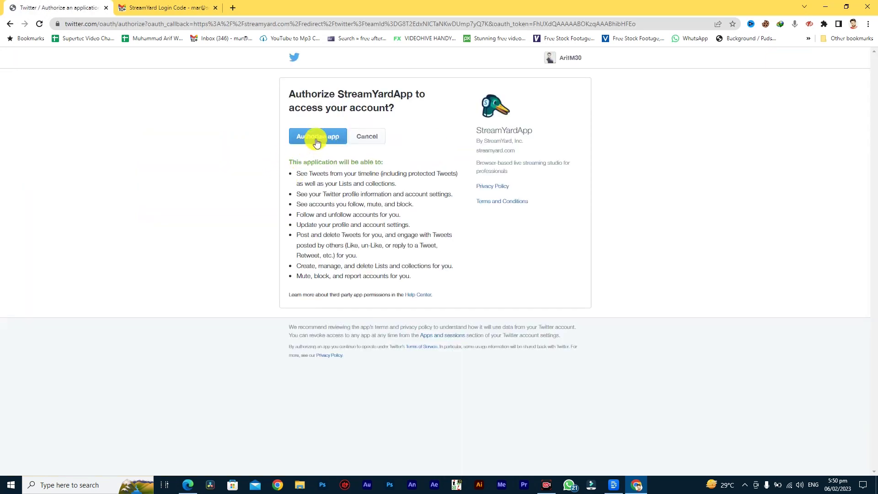
click(317, 141)
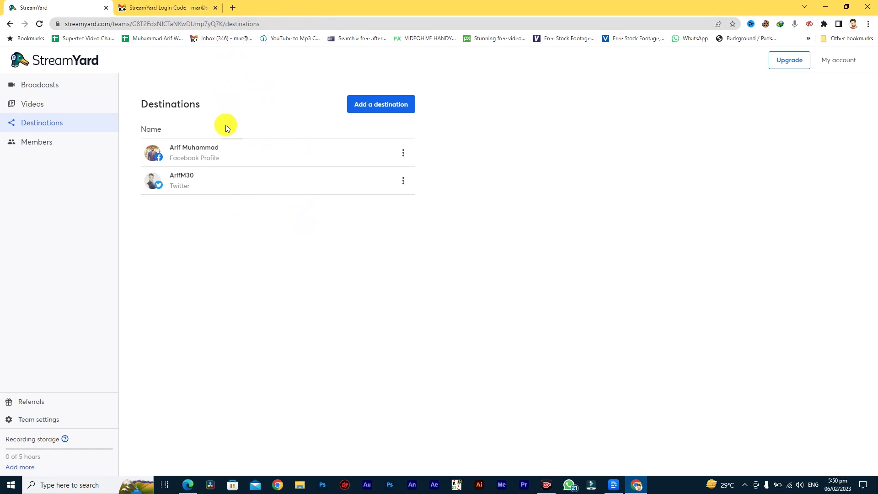
Add the LinkedIn profile as a destination, signing in to LinkedIn with the saved account e-mail and password
click(372, 109)
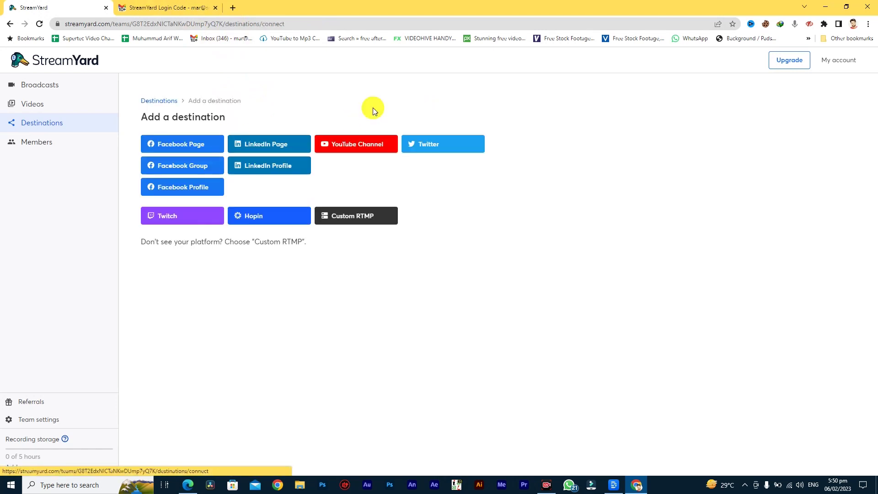
click(281, 167)
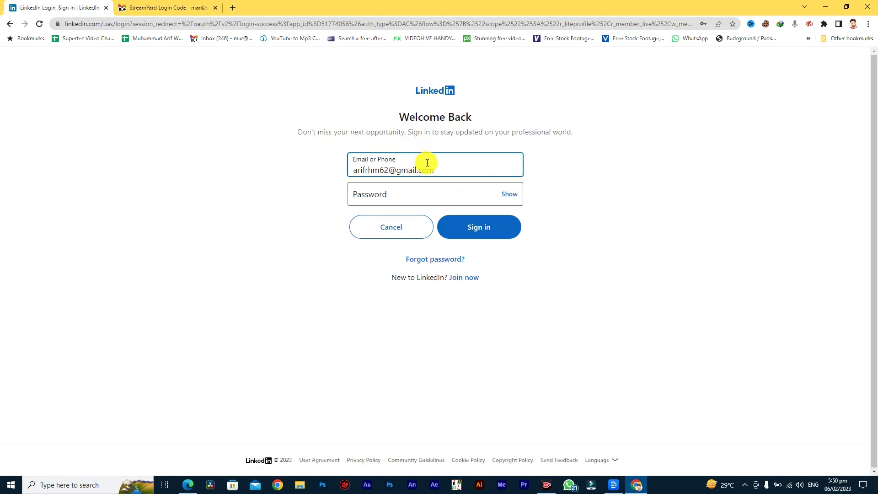
click(371, 205)
click(410, 226)
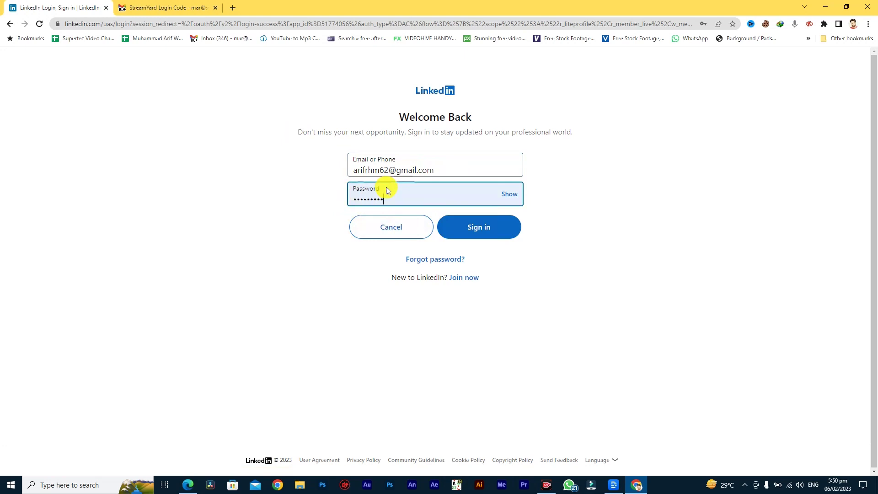
click(435, 171)
click(435, 190)
click(407, 194)
click(598, 230)
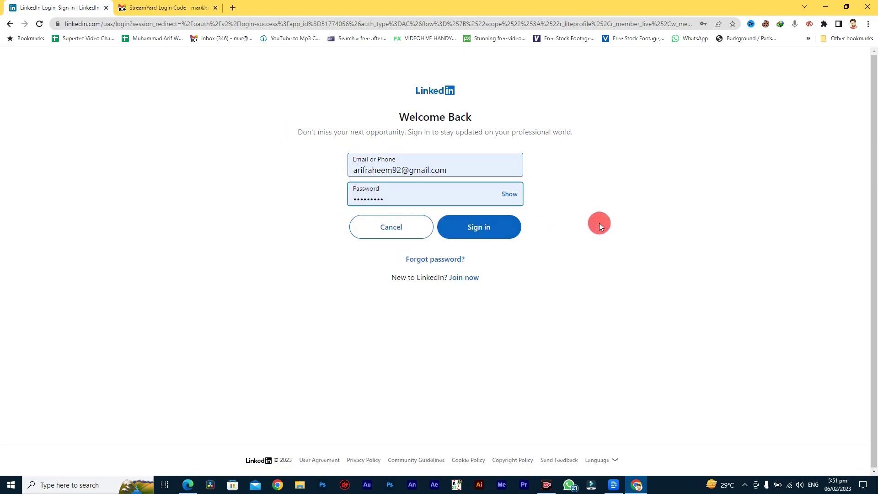
click(484, 232)
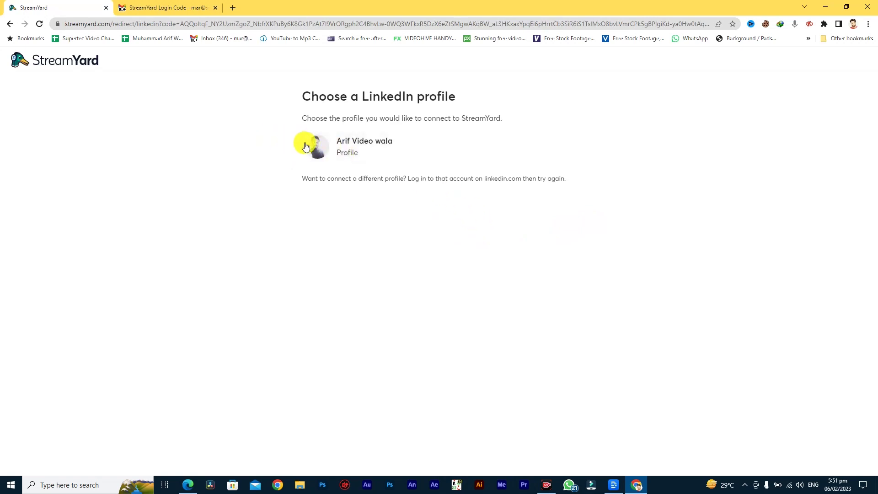
click(363, 150)
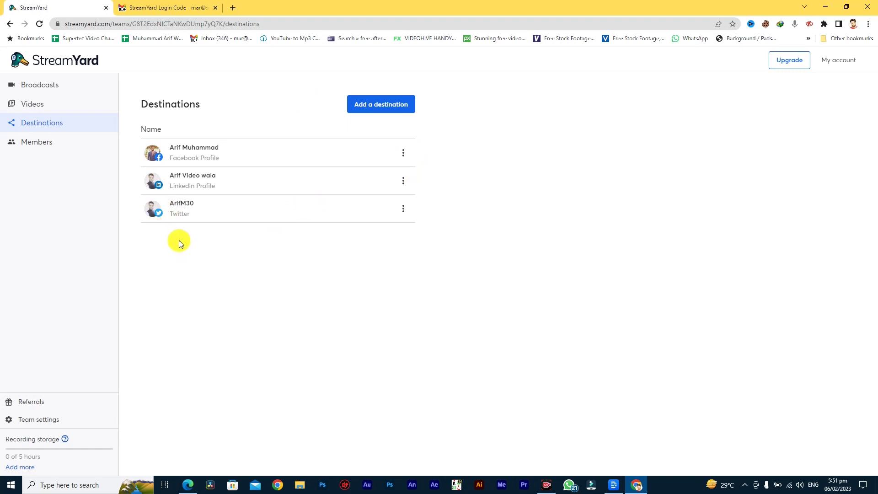
Try to add a YouTube channel destination using the personal Google account, allowing StreamYard to manage its YouTube account
click(388, 108)
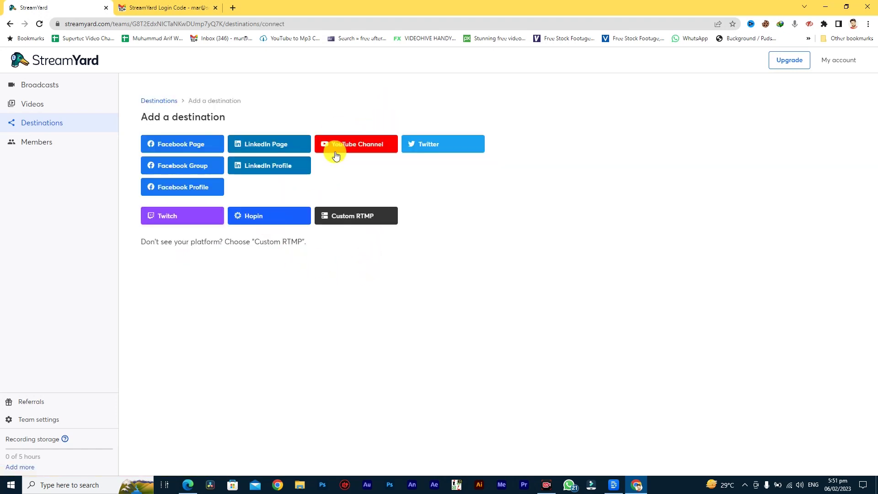
click(337, 152)
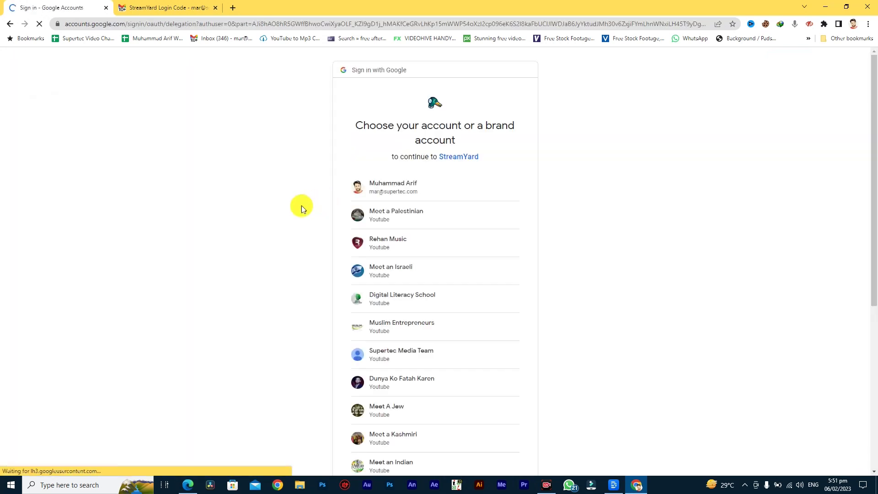
scroll(451, 289, down, 2)
scroll(451, 289, down, 4)
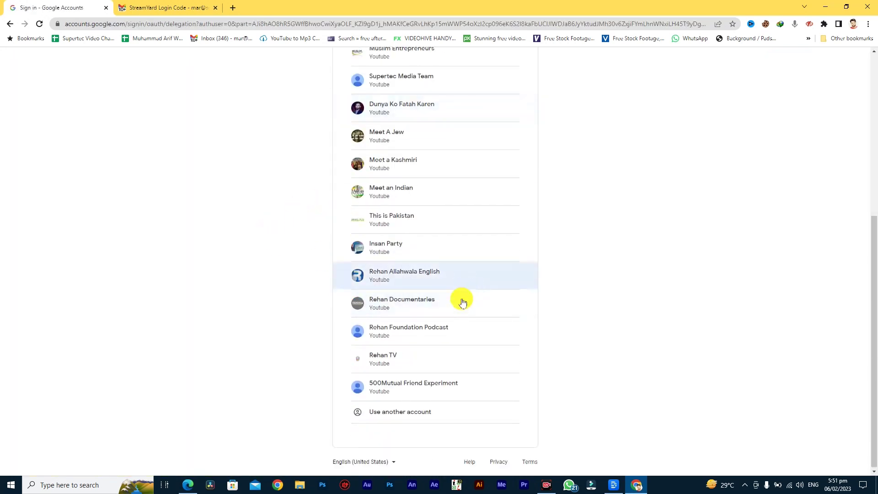
scroll(440, 292, up, 4)
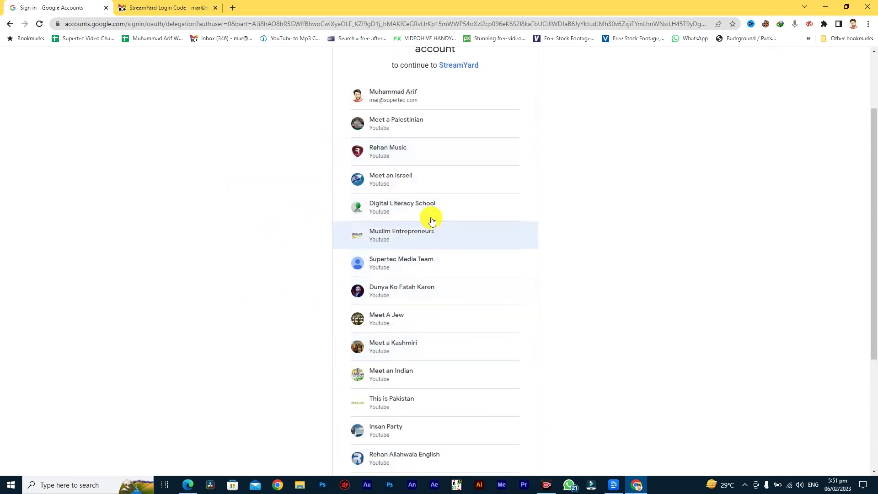
scroll(389, 183, up, 2)
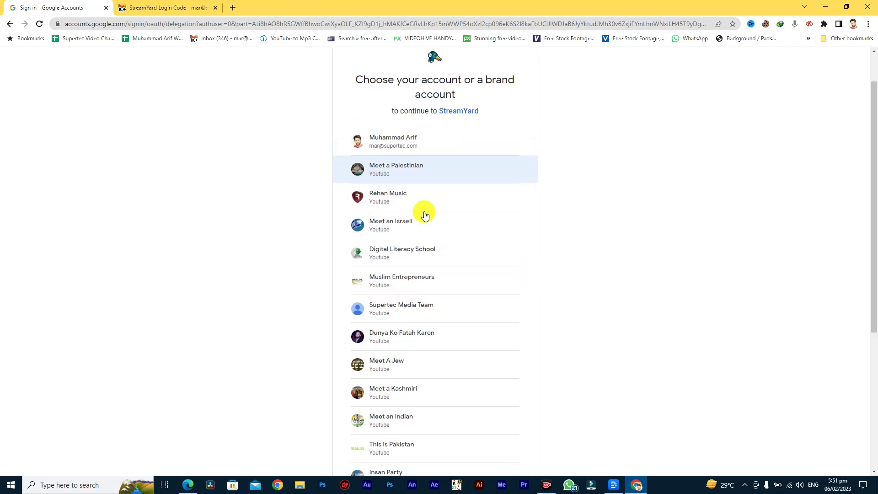
scroll(453, 215, down, 2)
scroll(458, 273, down, 4)
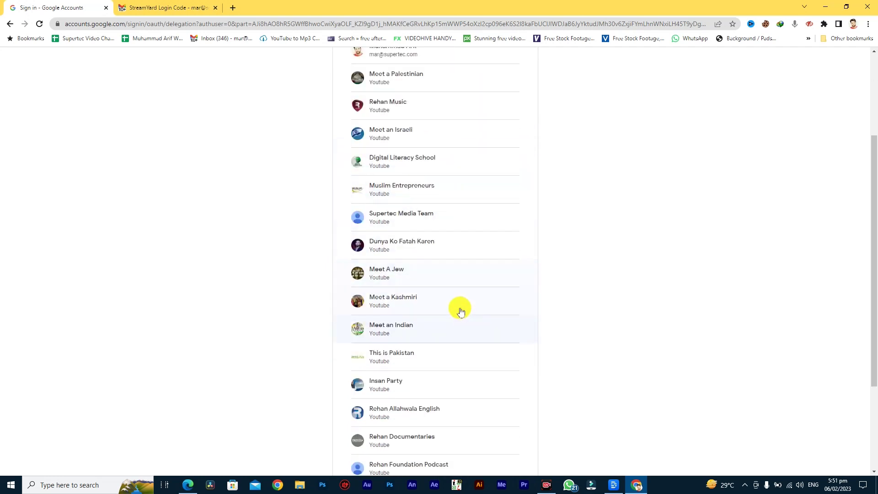
scroll(479, 372, up, 6)
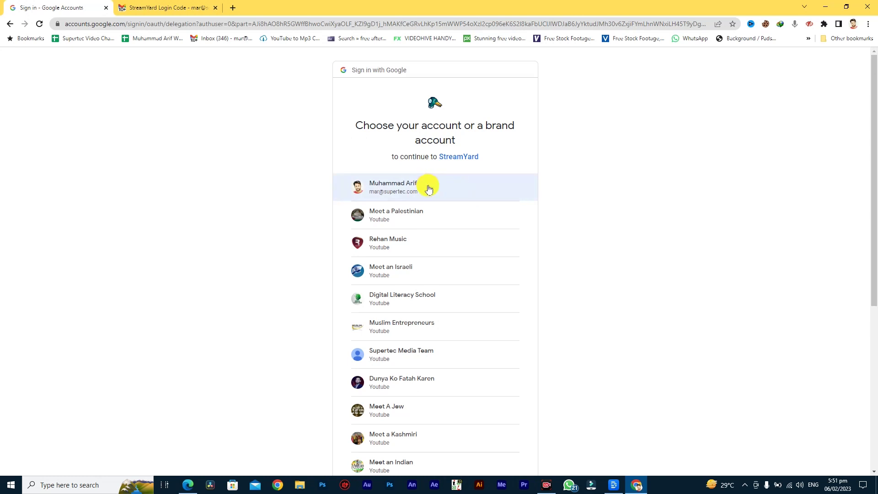
click(453, 192)
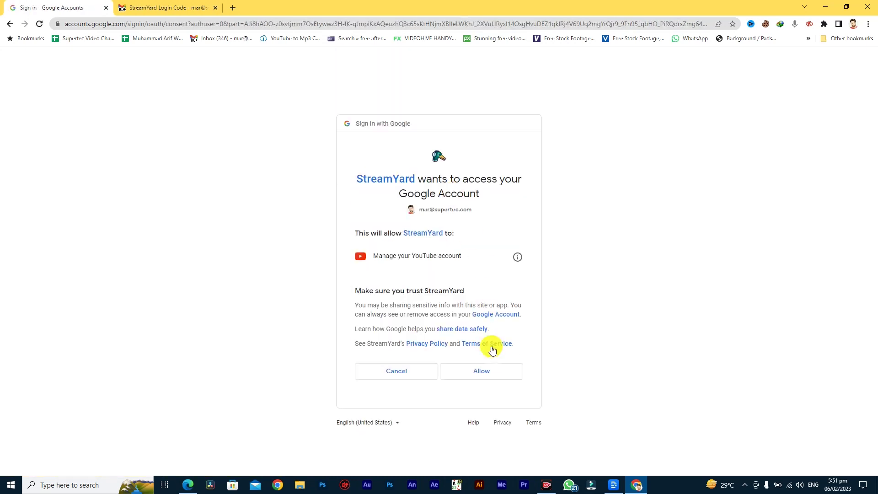
click(486, 369)
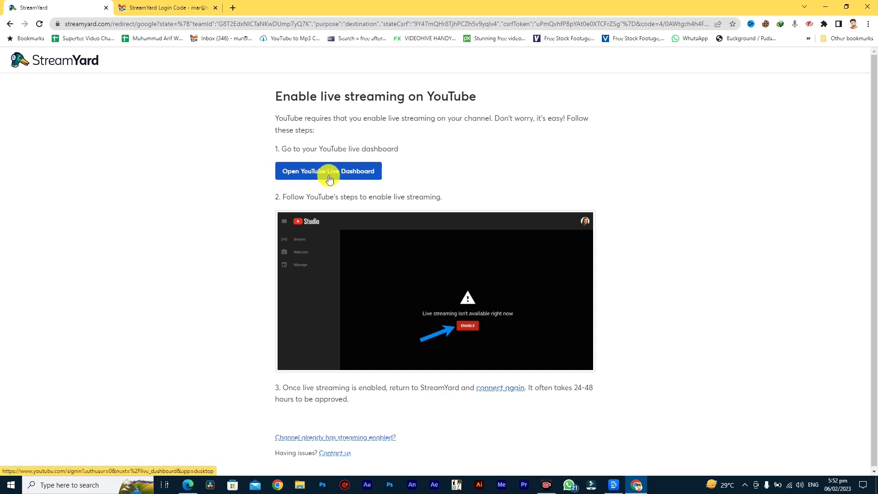
Request live streaming access from the YouTube live dashboard and open the phone verification form
click(354, 180)
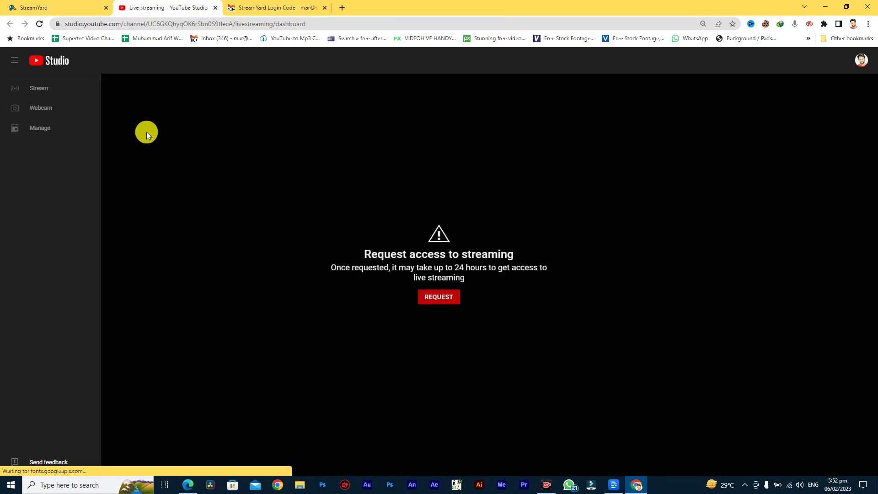
click(438, 298)
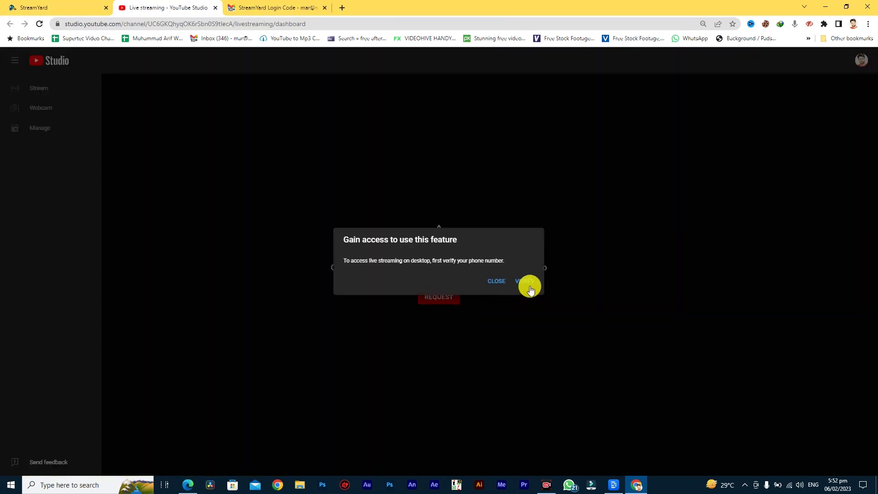
click(525, 281)
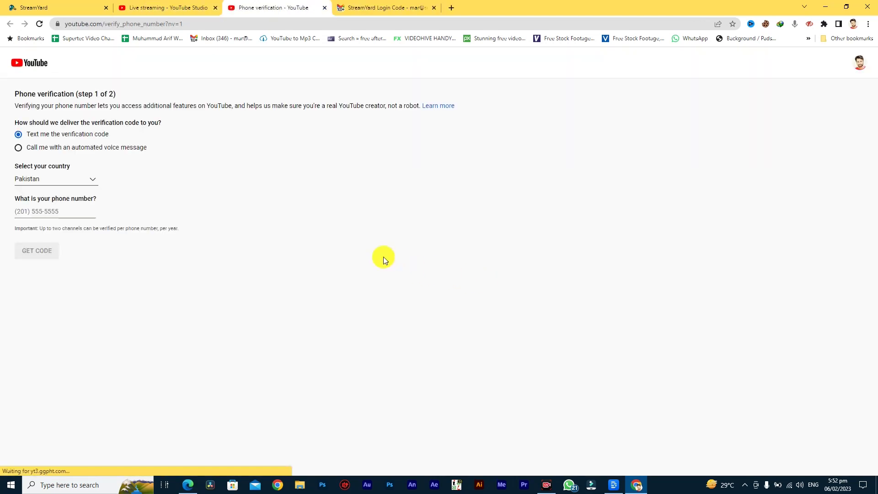
click(71, 212)
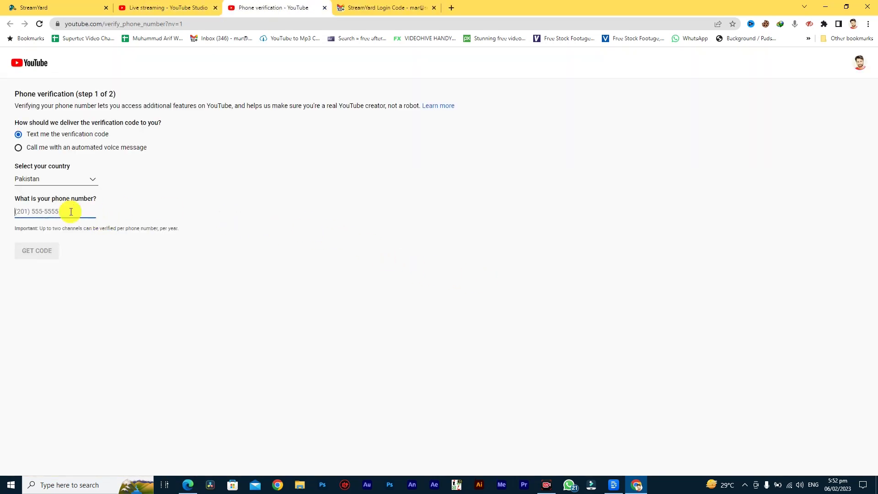
click(65, 181)
click(287, 198)
click(66, 208)
Close the YouTube pages, cancel the Google access request, and return to StreamYard's Destinations list
click(164, 8)
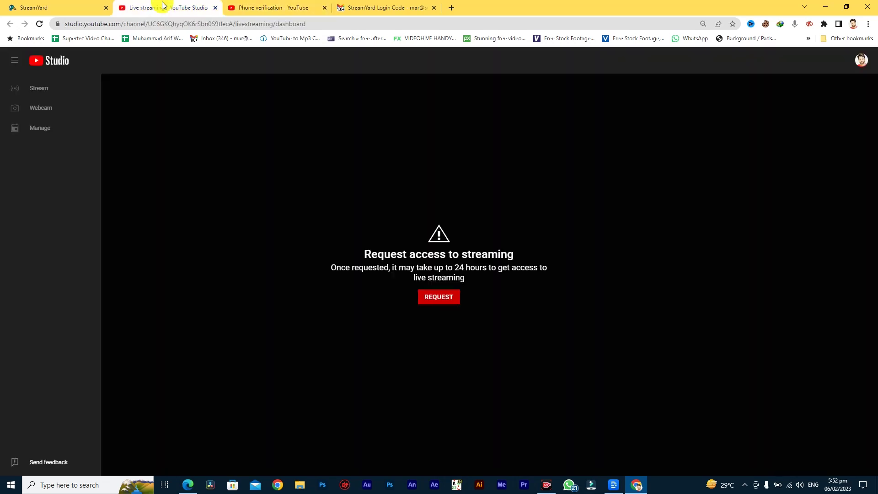
click(216, 8)
click(216, 7)
click(43, 7)
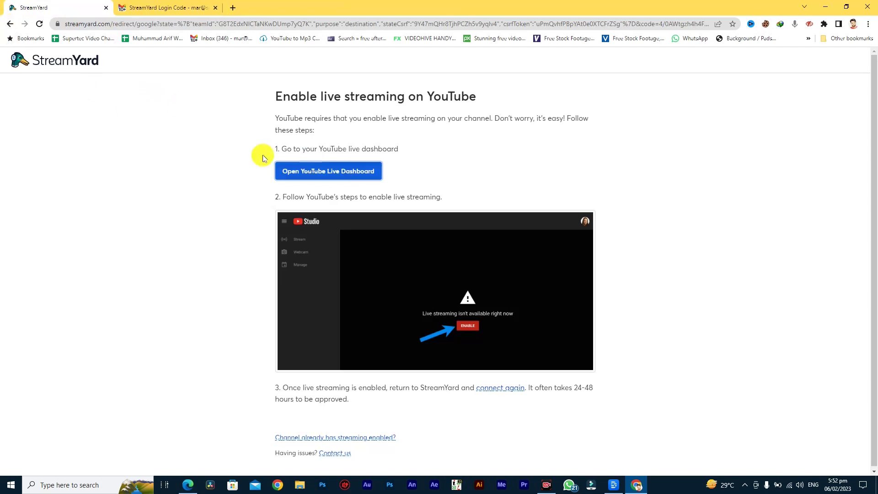
click(10, 24)
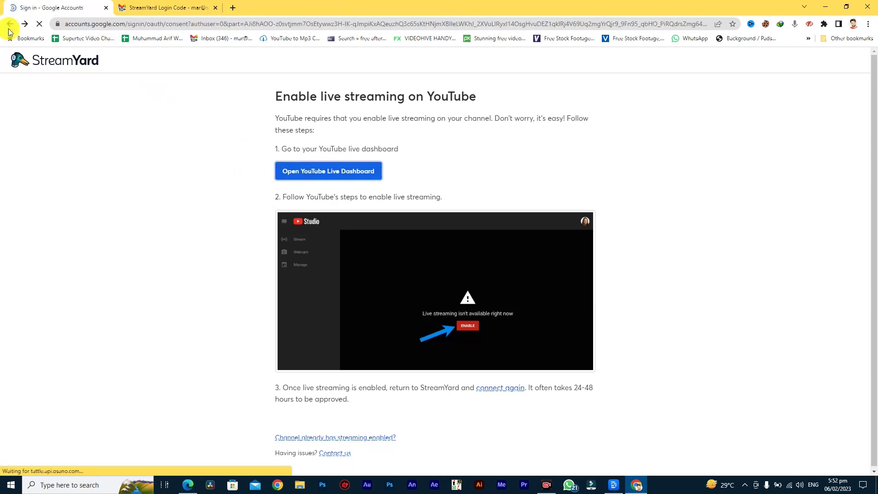
click(390, 368)
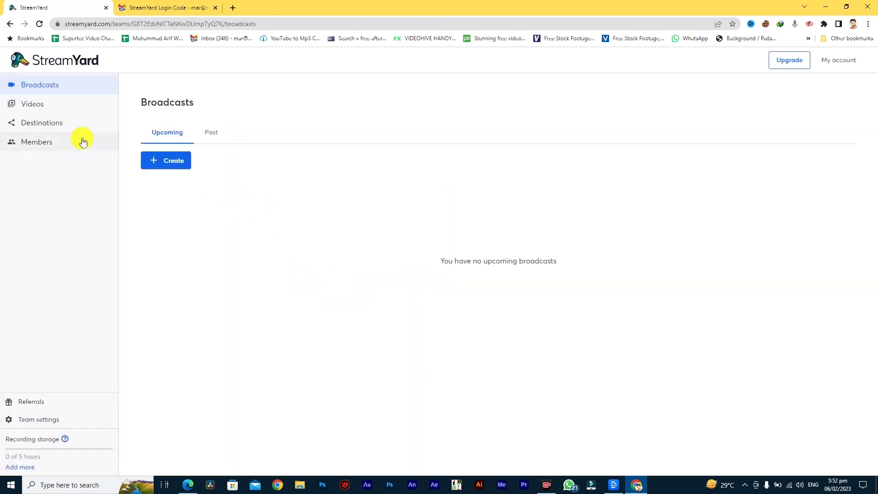
click(69, 125)
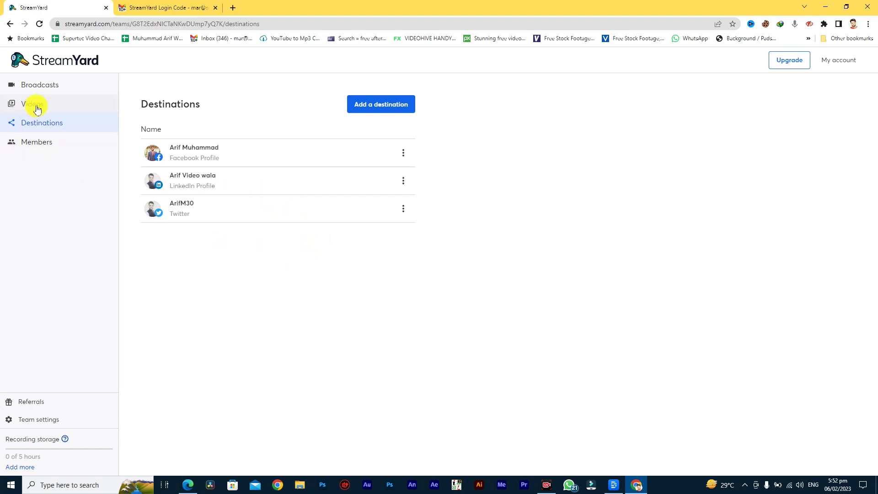
Start creating a live stream from the Broadcasts page, look at the Pre-recorded video option, and set the source to Studio
click(45, 87)
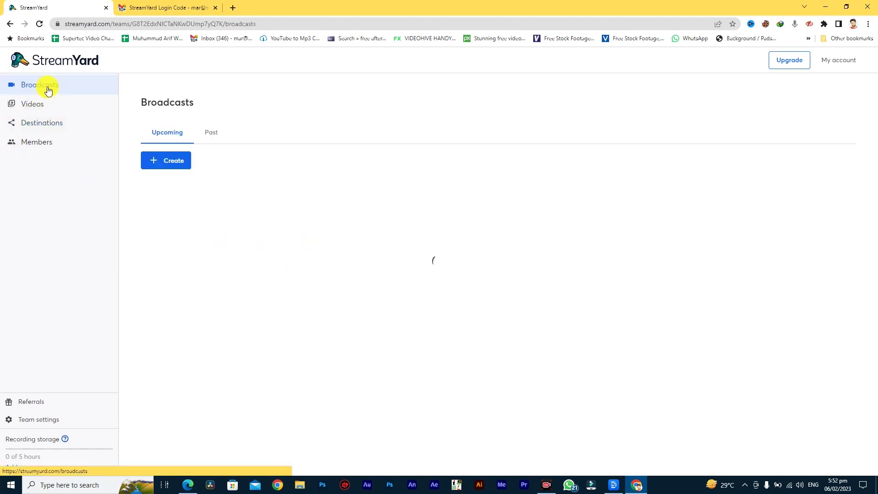
click(167, 164)
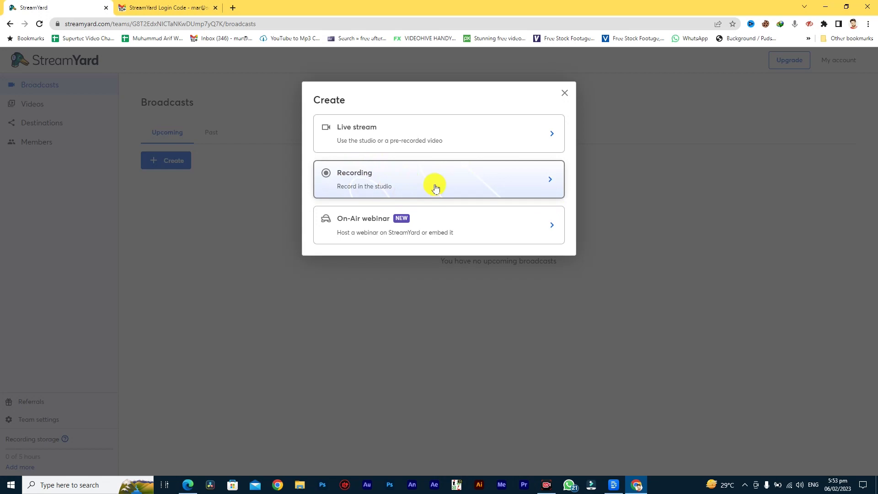
click(411, 147)
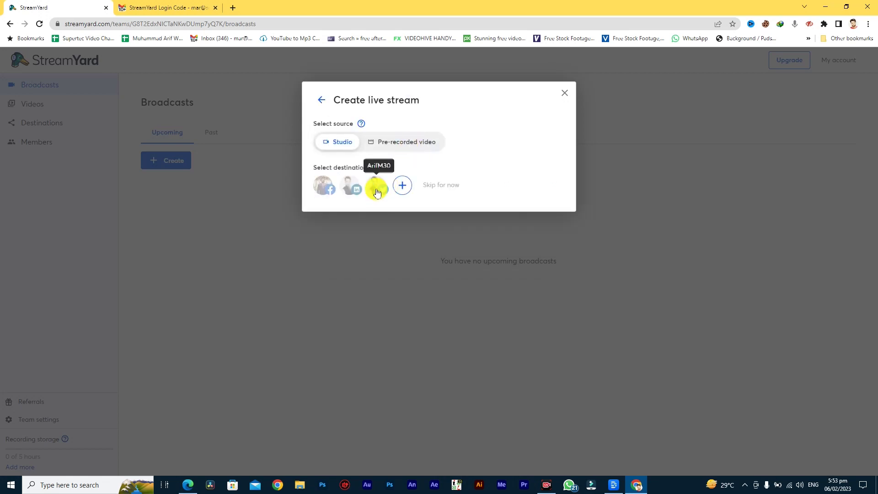
click(398, 142)
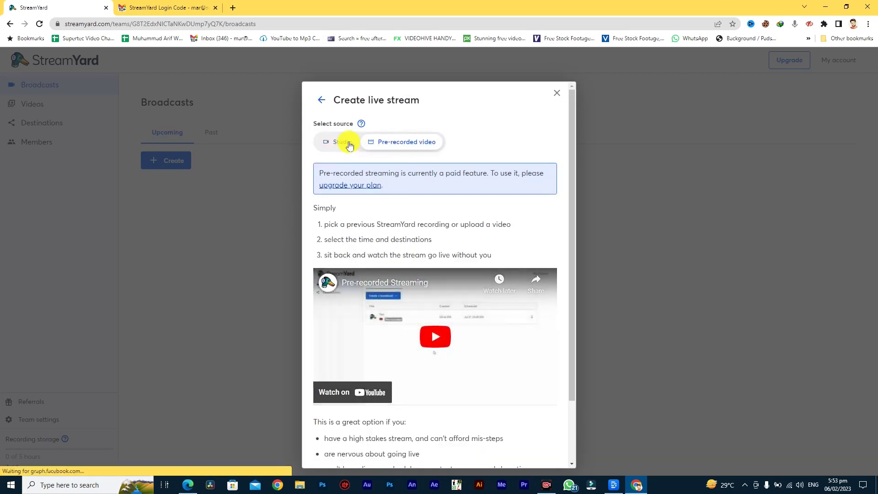
click(336, 142)
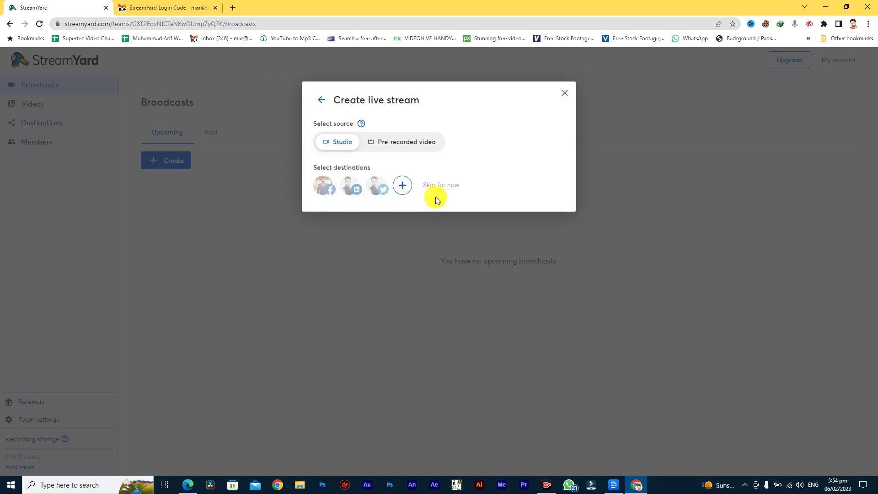
Select the Facebook profile as the stream's destination and try to add the LinkedIn profile as a second one
click(335, 192)
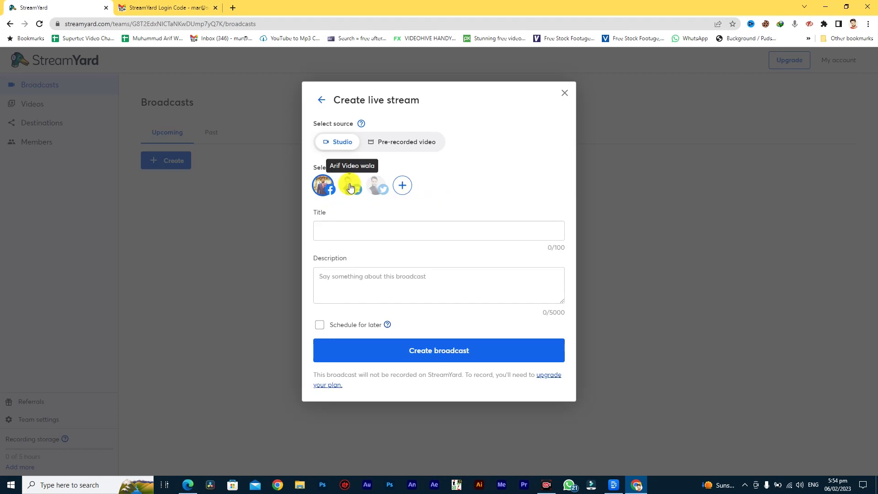
click(351, 188)
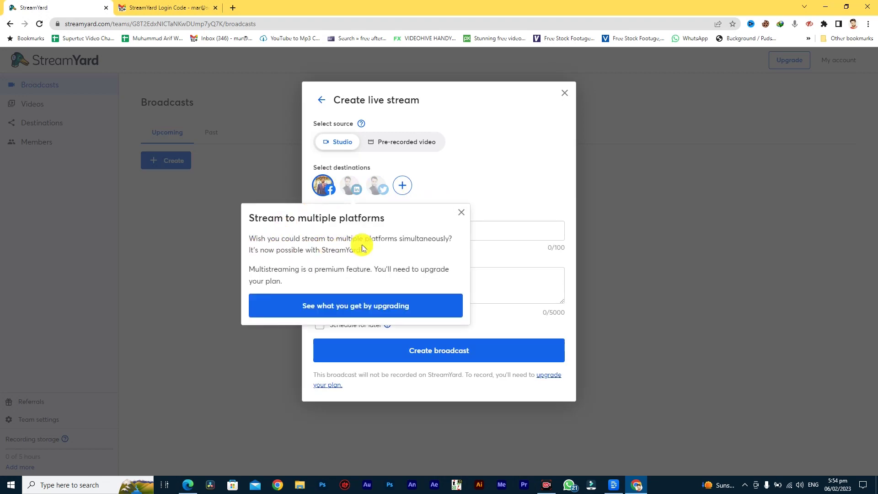
click(466, 211)
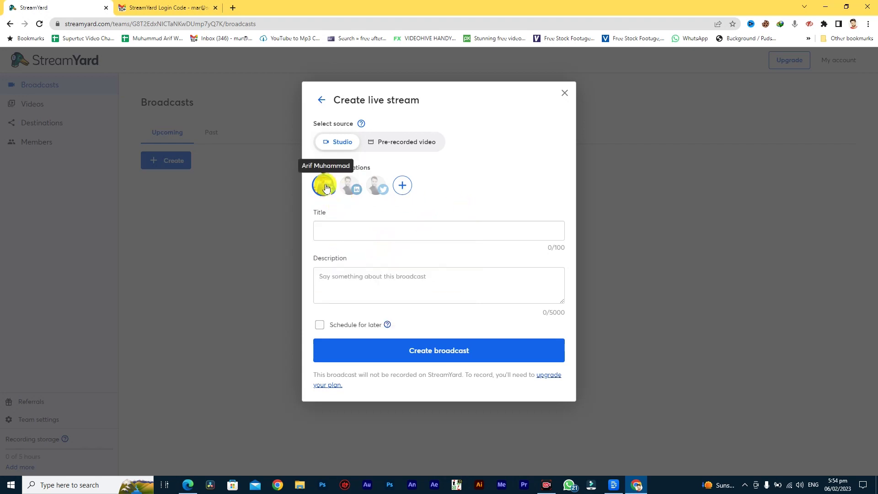
Title the live stream "Test Streamyard" and enter "Video Test Streamyard" as its description
click(370, 235)
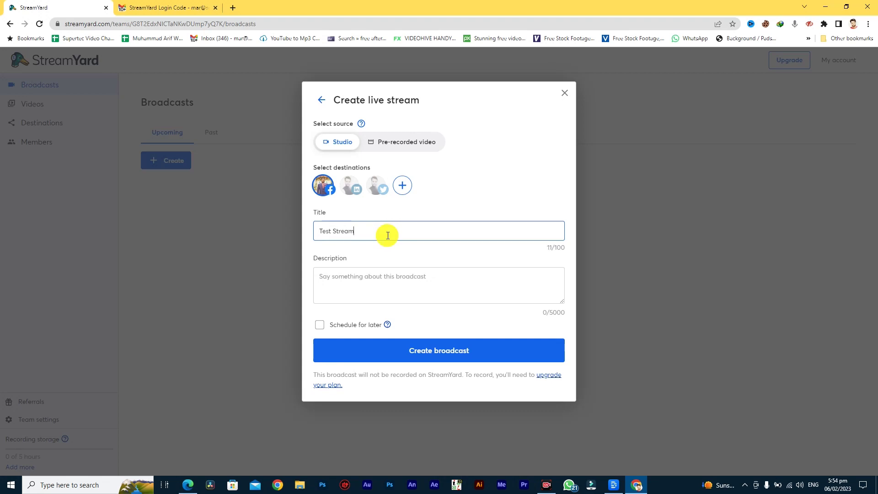
text(rd)
key(ctrl+a)
key(ctrl+c)
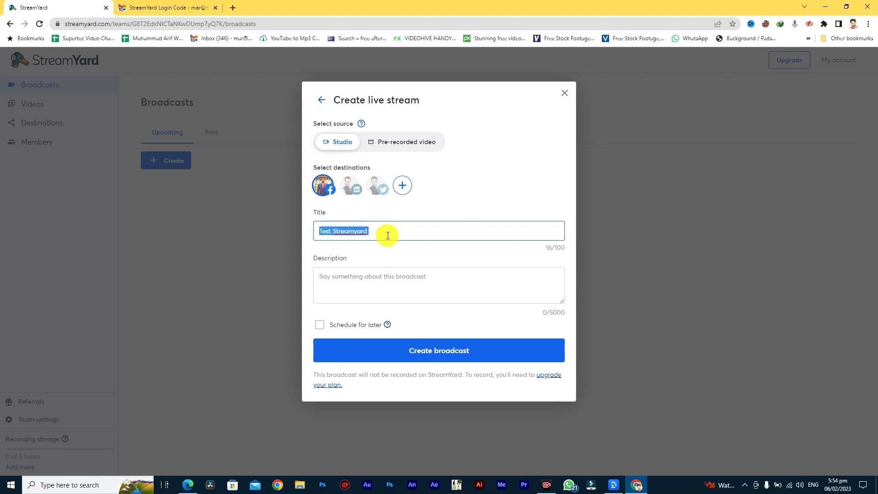
click(397, 279)
key(ctrl+v)
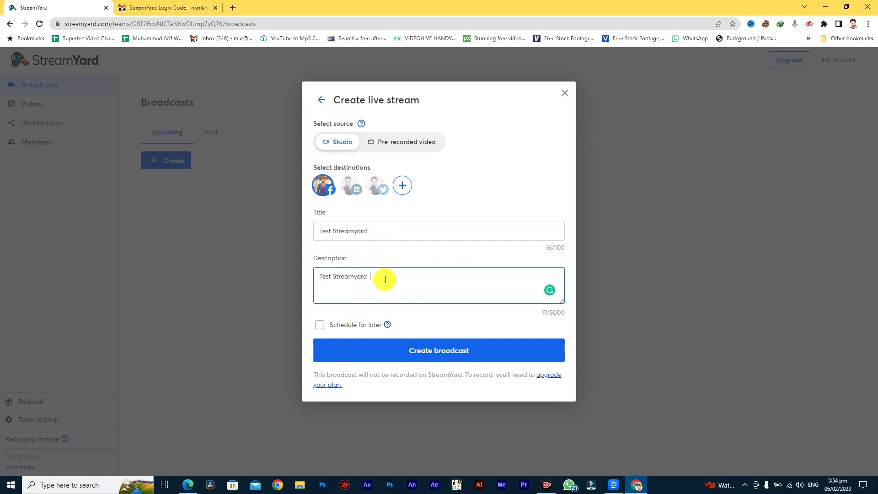
click(321, 278)
text(Videi)
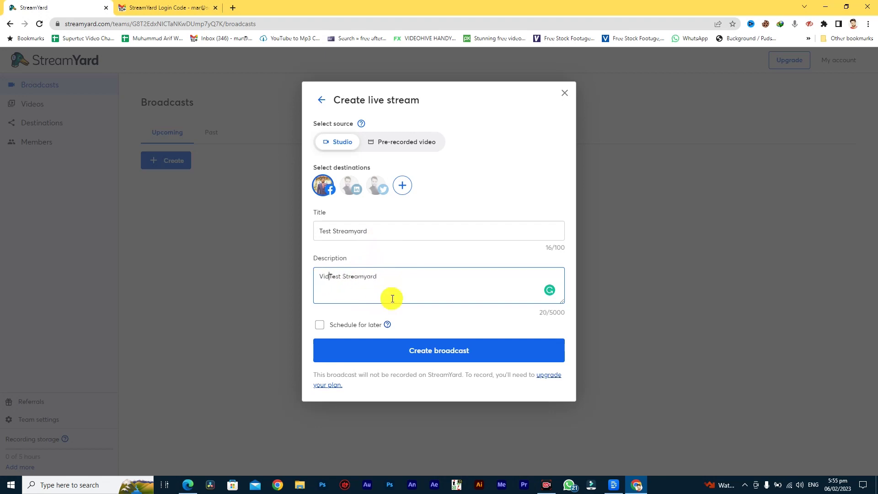
key(BackSpace)
key(BackSpace)
text(o)
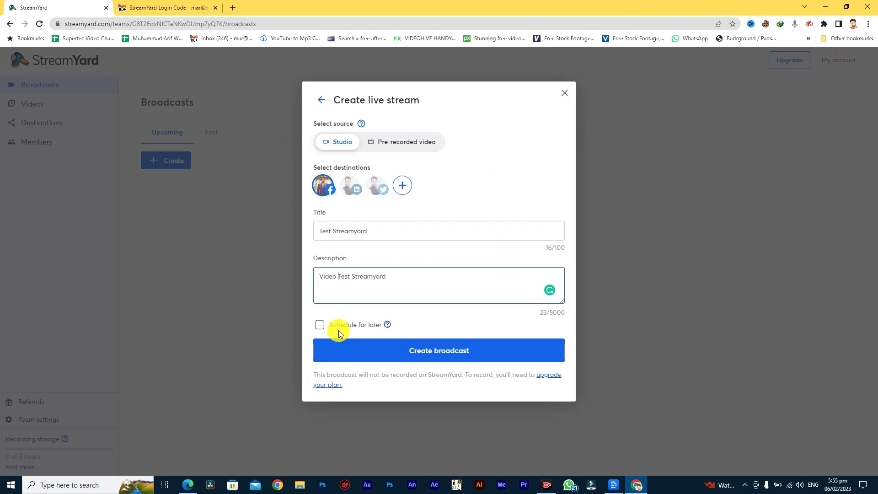
Look at the Schedule for later options, turn scheduling back off, and create the broadcast
click(339, 329)
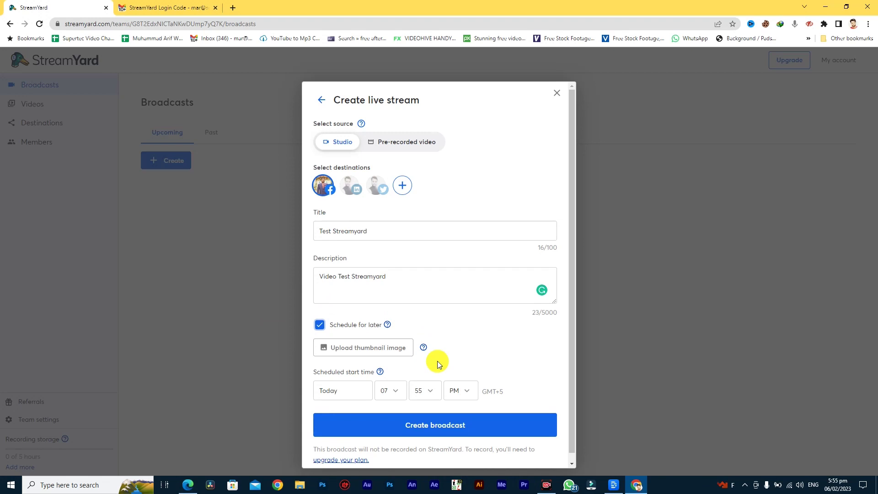
click(320, 325)
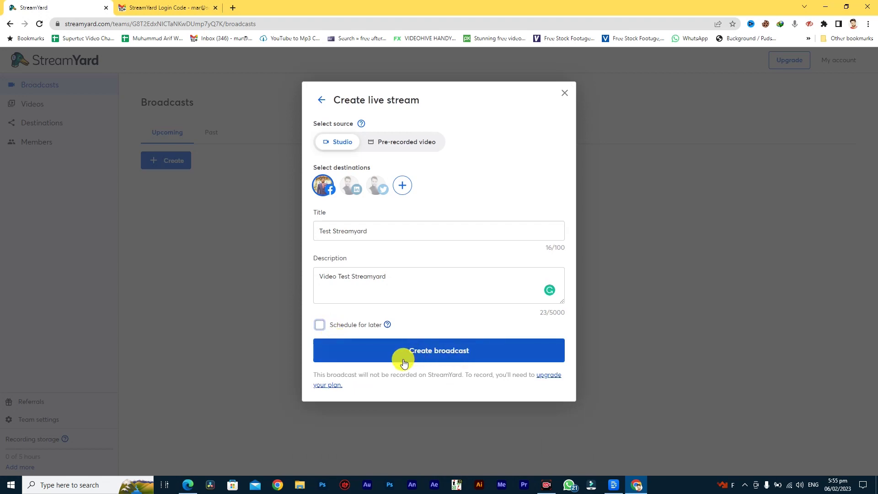
click(456, 354)
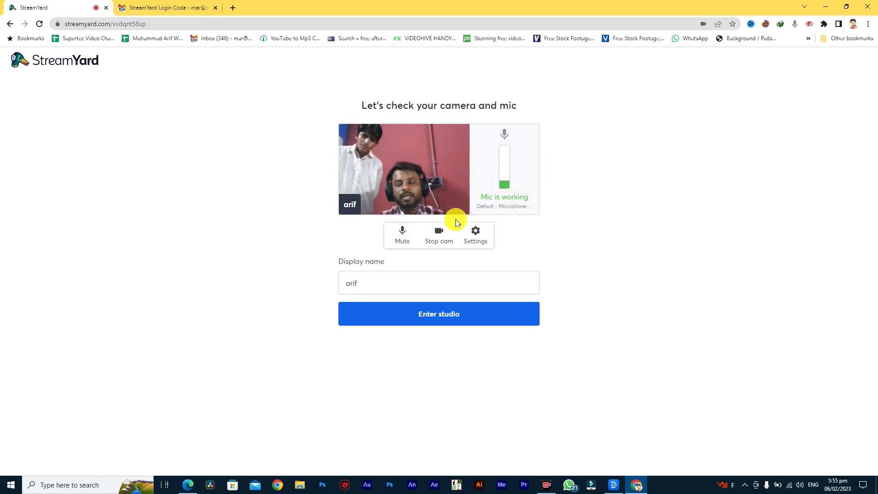
In the studio's general settings, try Full High Definition (1080p) broadcast quality and select High Definition (720p) instead
click(481, 234)
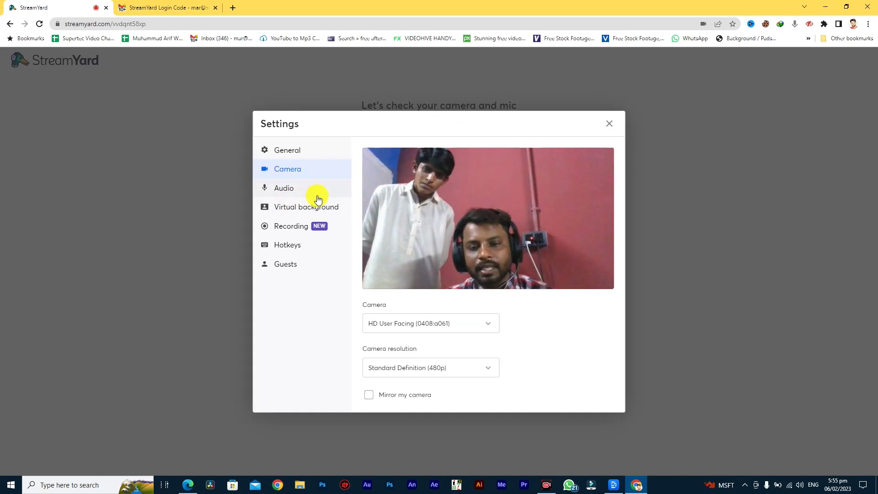
click(302, 156)
click(435, 173)
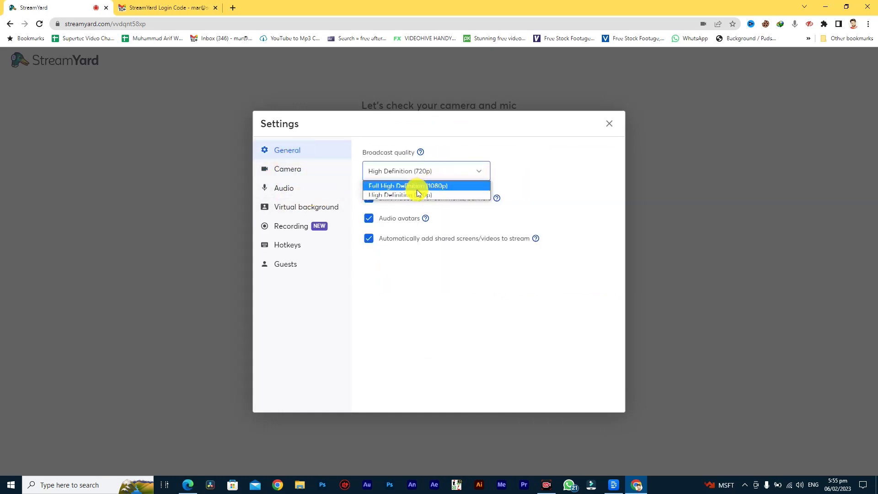
click(433, 187)
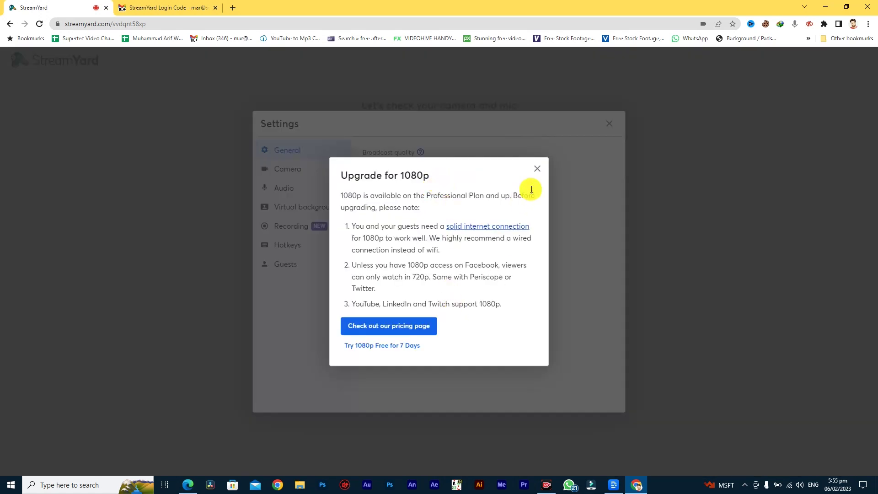
click(538, 168)
click(434, 170)
click(425, 195)
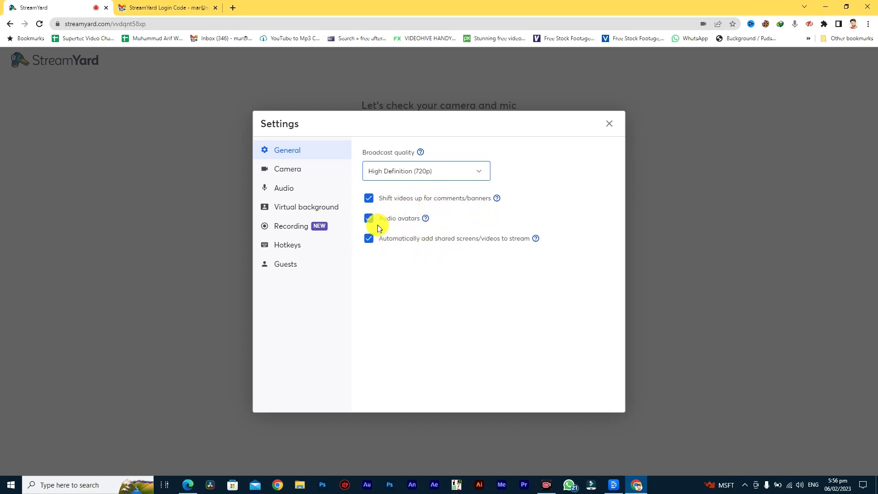
Examine which cameras can be chosen in the camera settings, keeping the HD User Facing camera
click(308, 170)
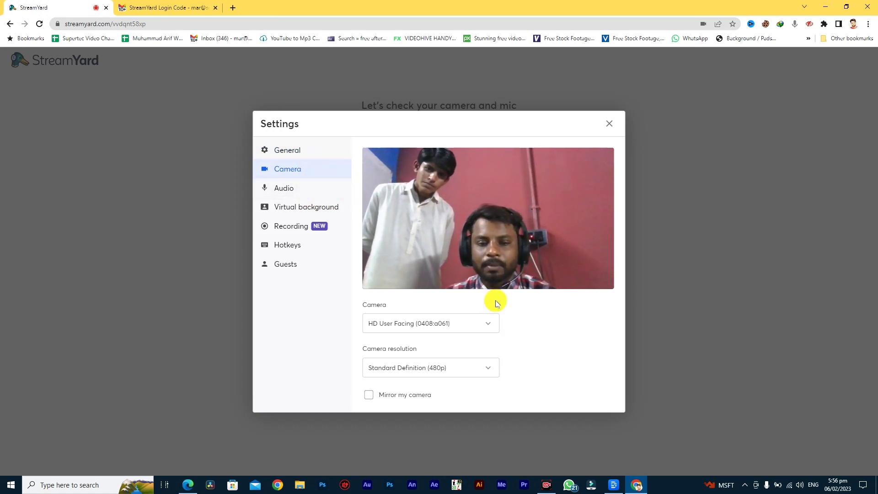
click(465, 325)
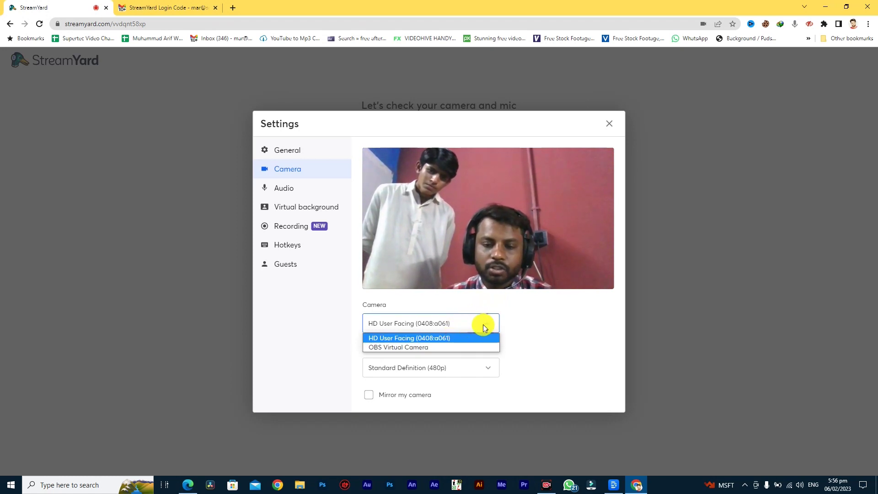
click(557, 323)
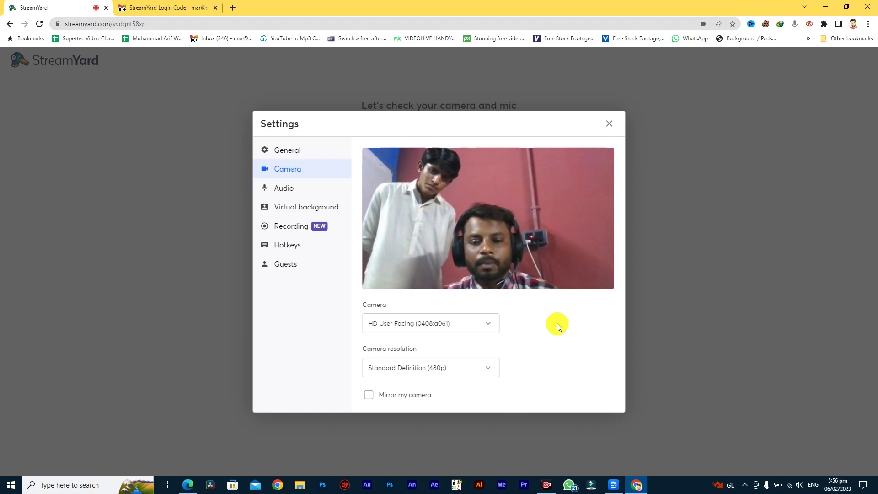
click(496, 323)
click(572, 336)
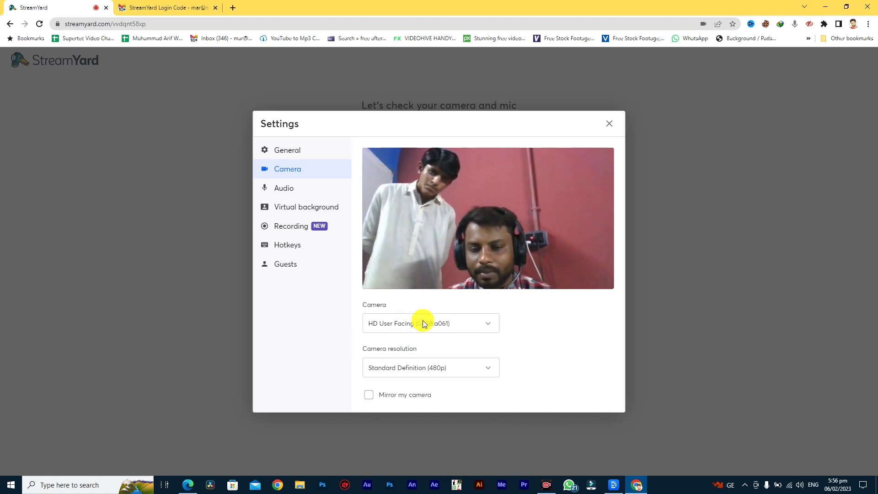
click(420, 323)
click(560, 346)
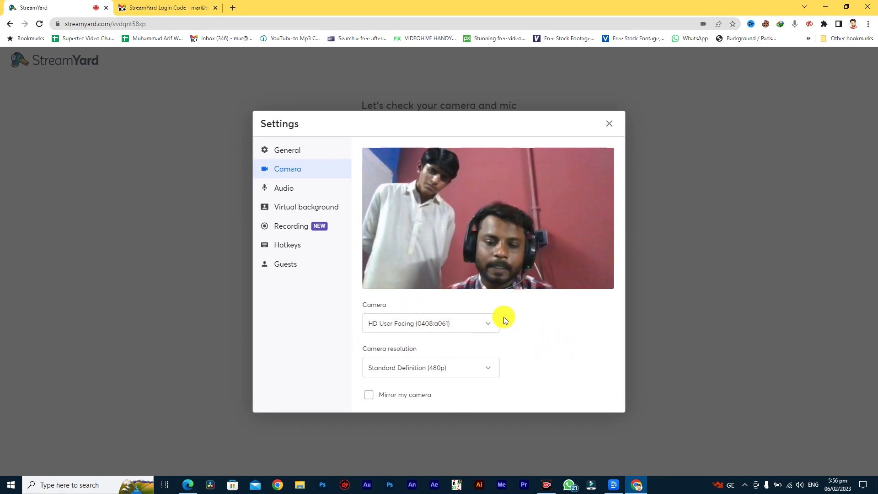
Set the camera resolution to High Definition (720p)
click(459, 364)
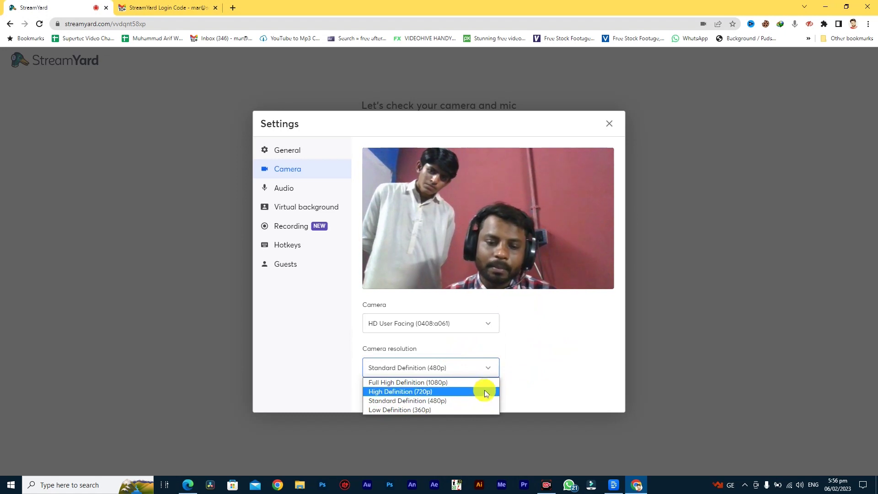
click(443, 392)
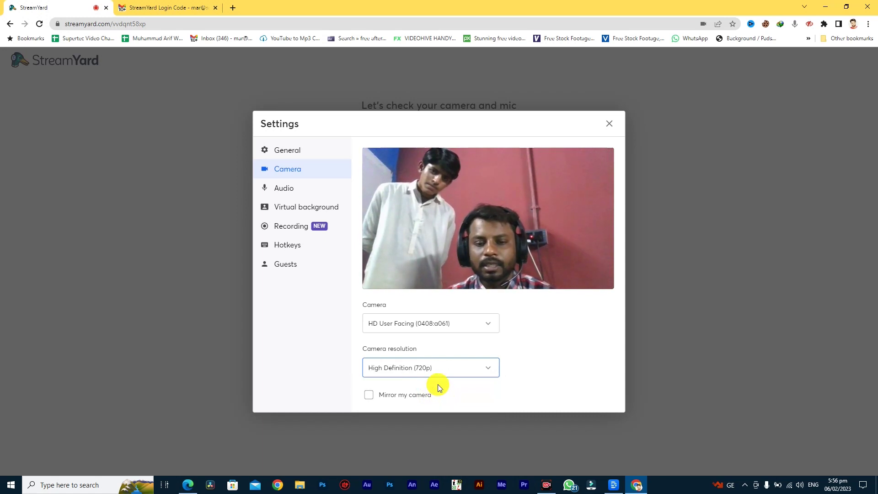
click(412, 369)
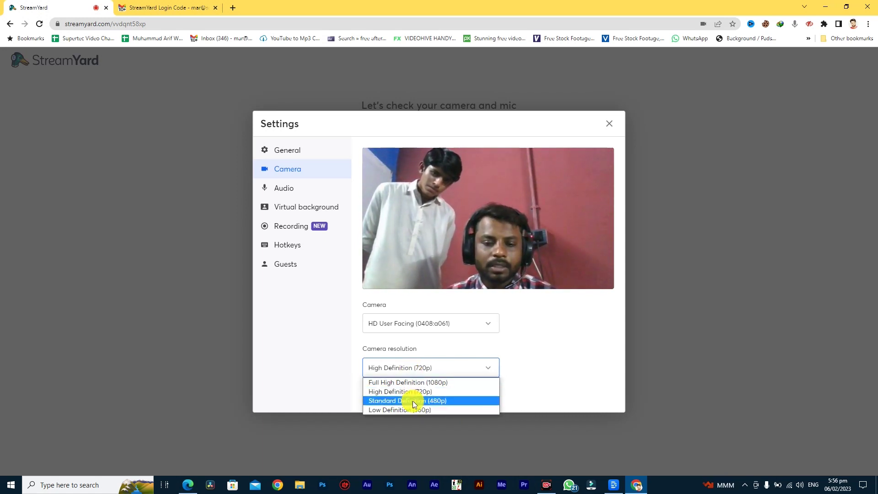
click(429, 392)
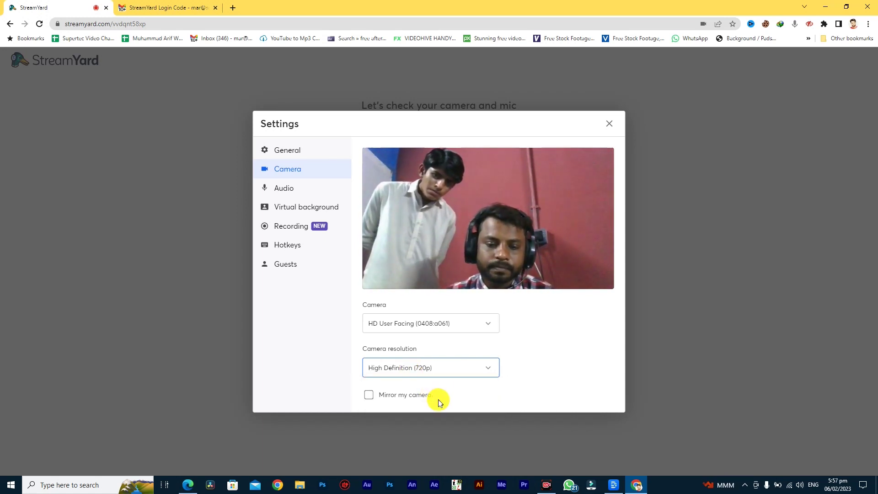
Preview the mirrored camera picture by switching Mirror my camera on and off, leaving it off
click(422, 396)
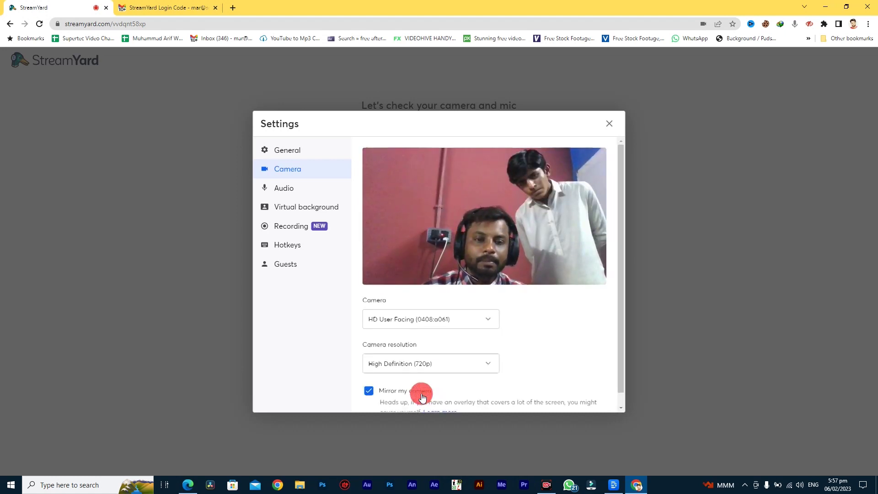
click(422, 396)
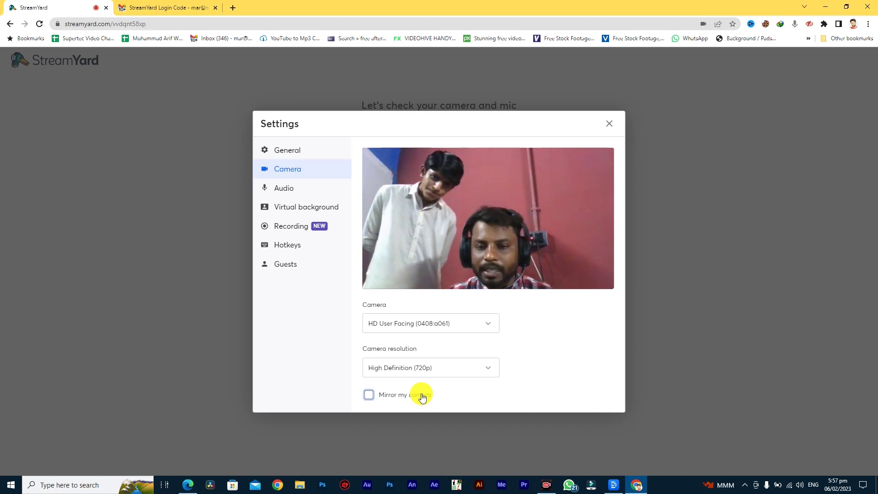
click(422, 398)
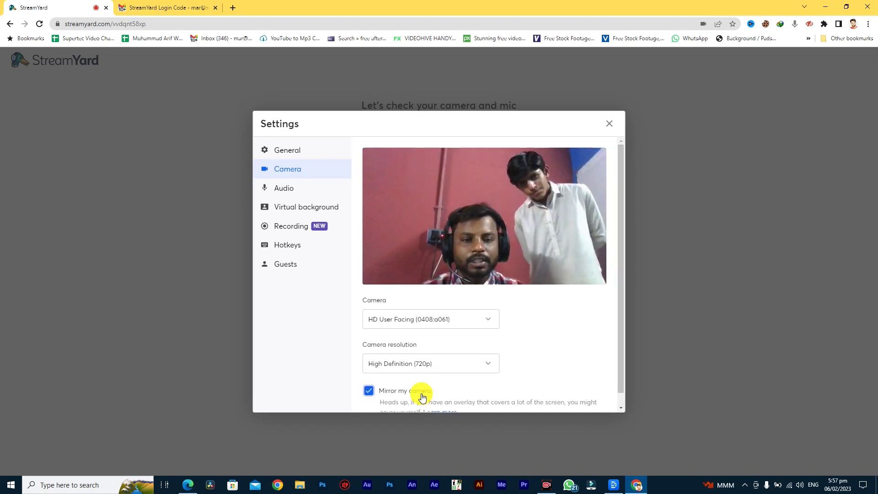
scroll(420, 393, down, 1)
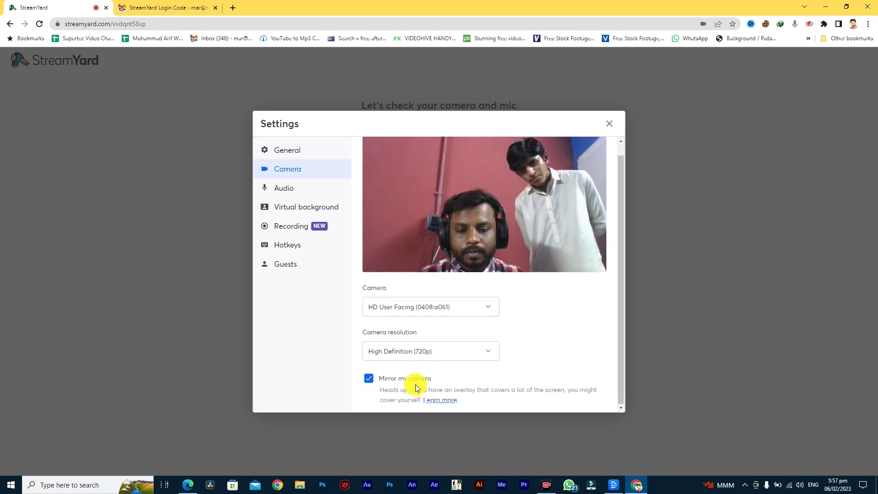
click(414, 380)
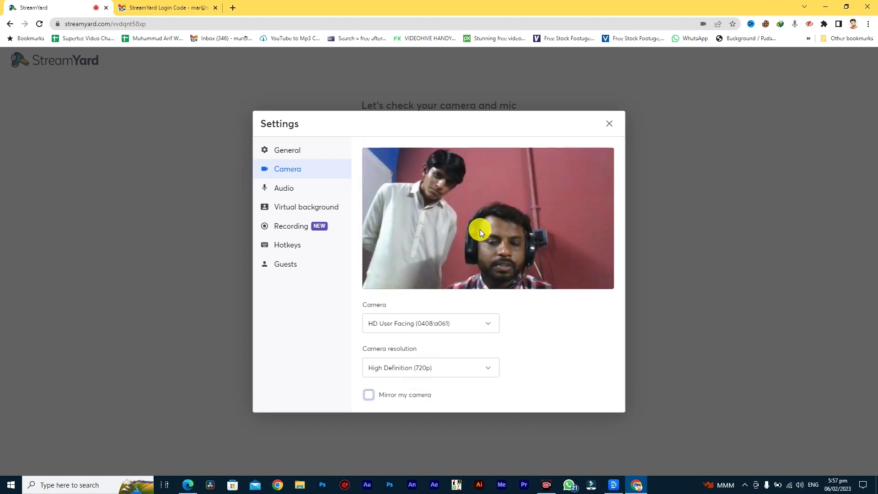
Review the available mic and speaker devices in the audio settings and test the default headphones
click(288, 186)
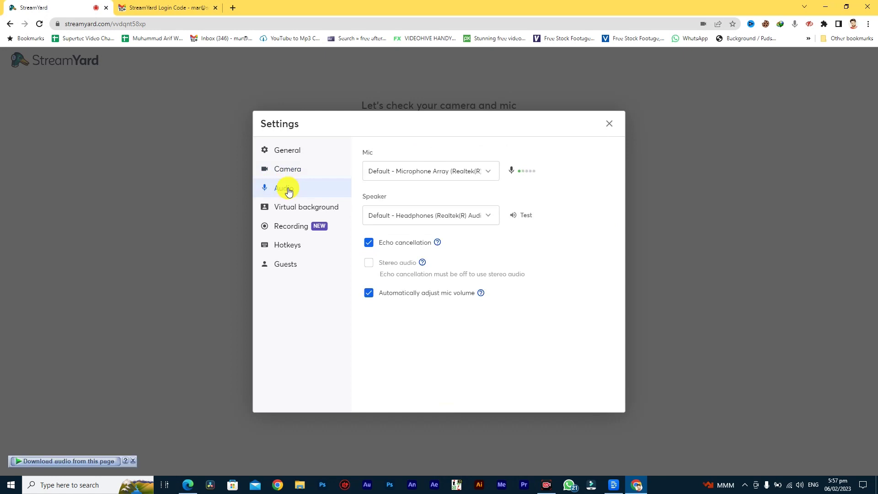
click(434, 179)
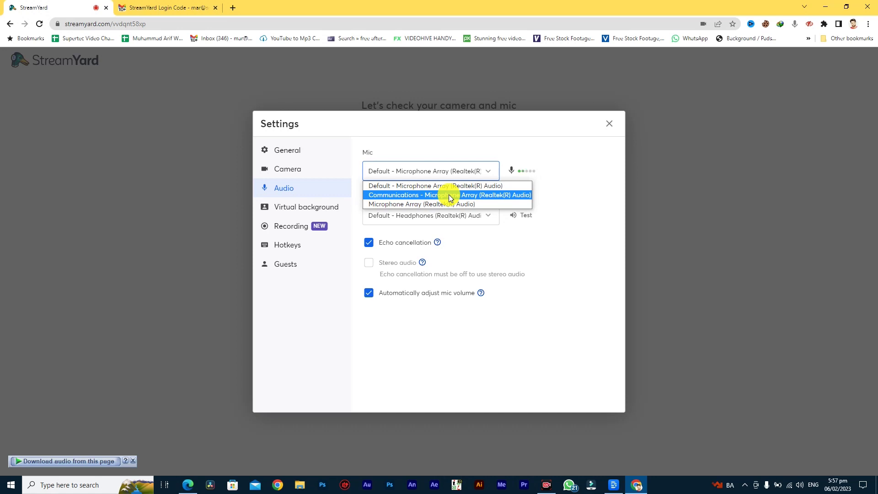
click(559, 292)
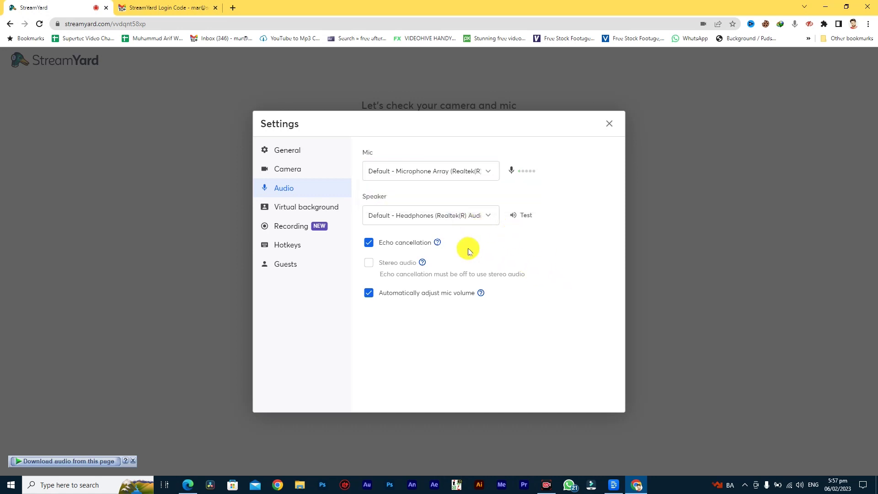
click(445, 220)
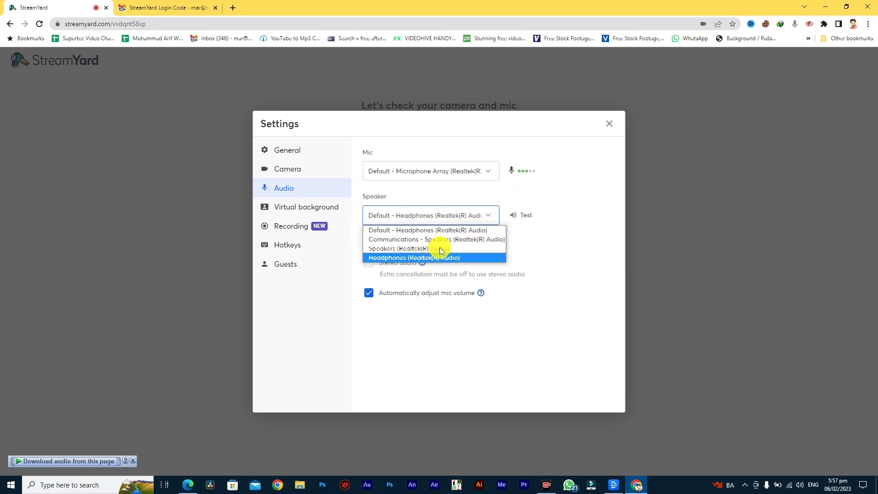
click(573, 261)
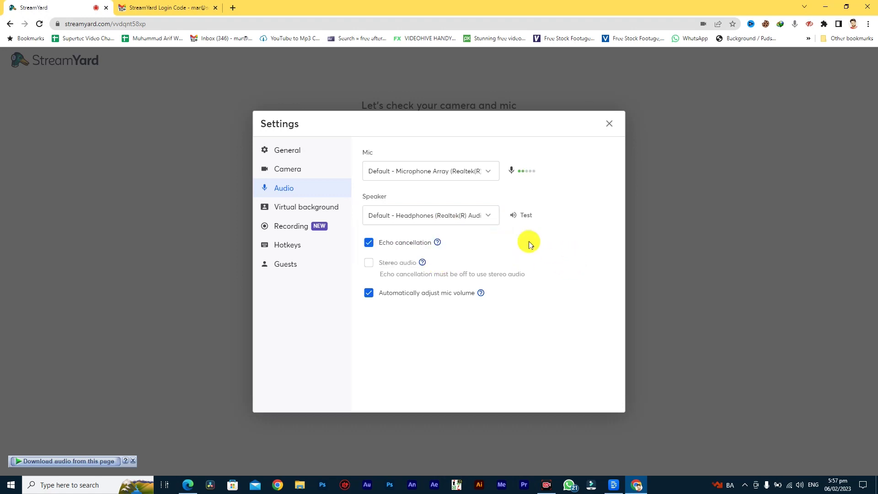
click(514, 223)
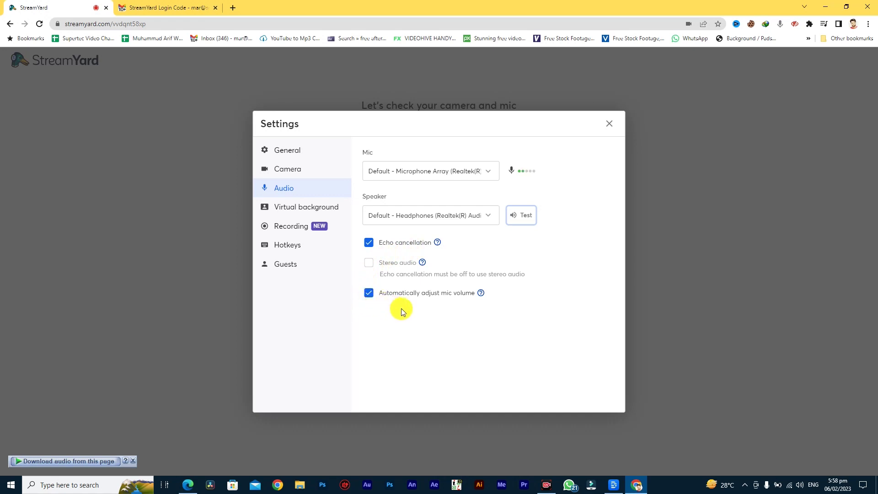
Open the virtual background settings and accept the notice about the green screen feature's computer resource use
click(311, 210)
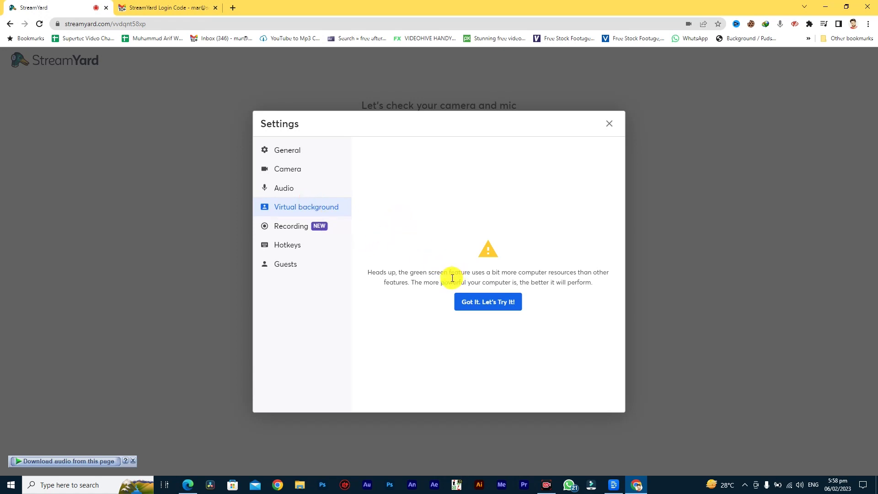
drag(372, 272, 501, 272)
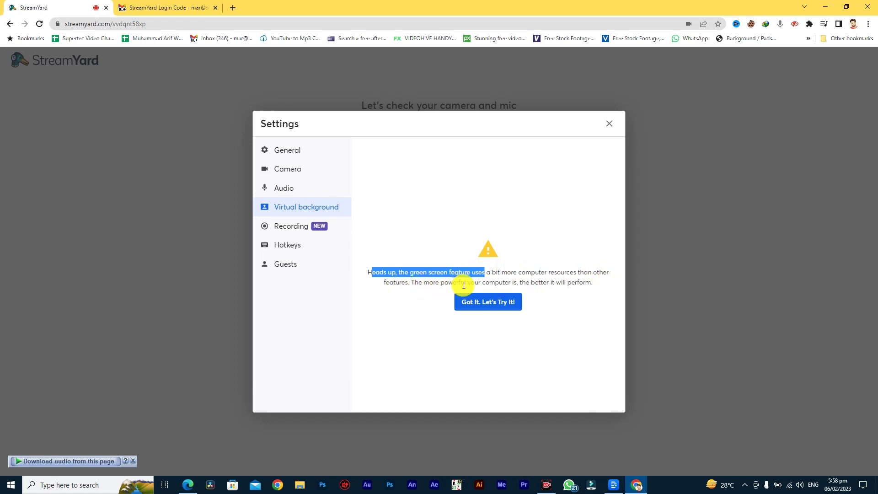
click(529, 287)
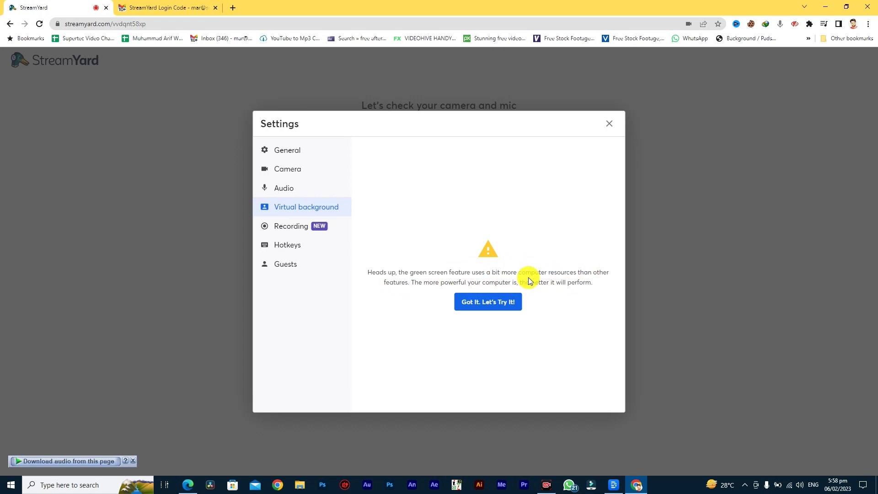
click(493, 303)
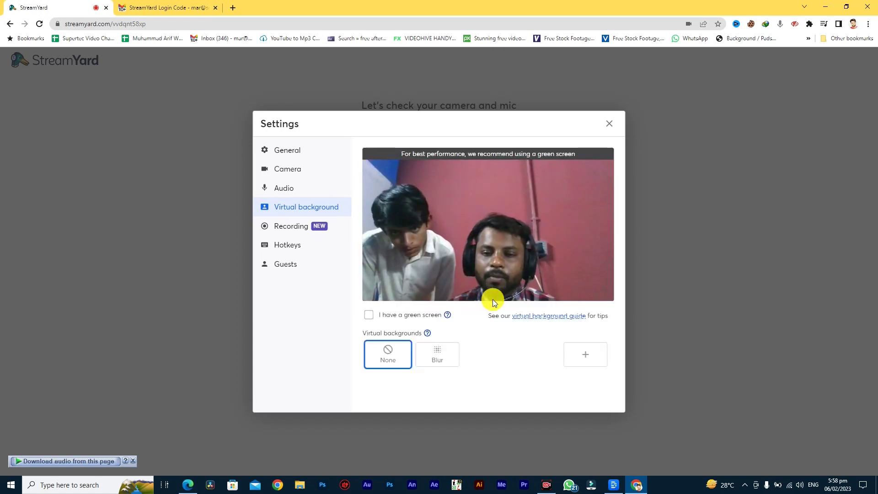
Preview the brick wall, living room and blur virtual backgrounds on the camera picture, returning to None
click(483, 355)
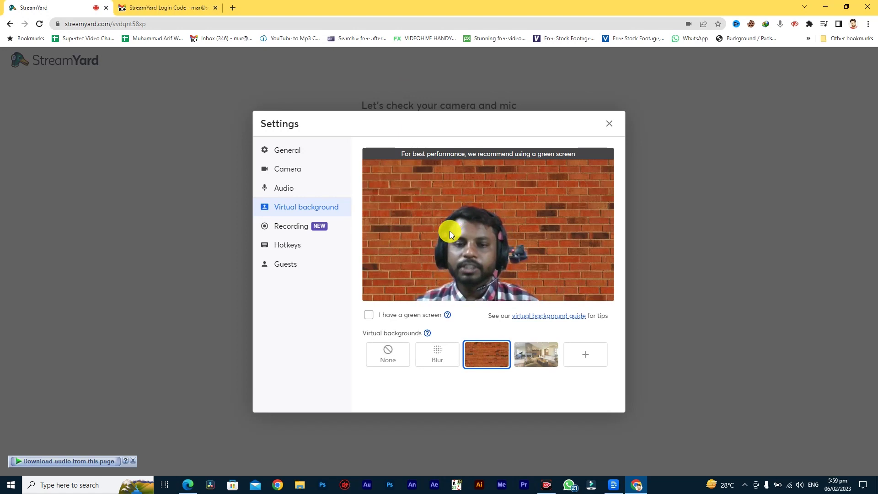
click(530, 355)
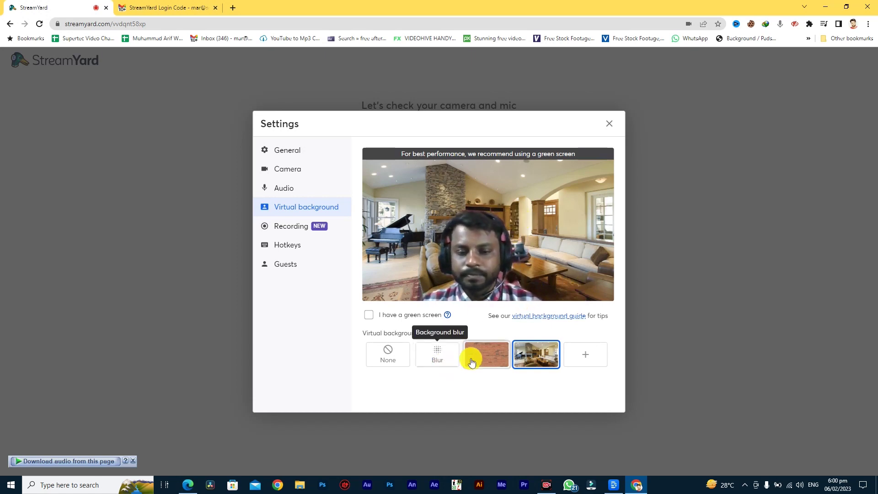
click(388, 360)
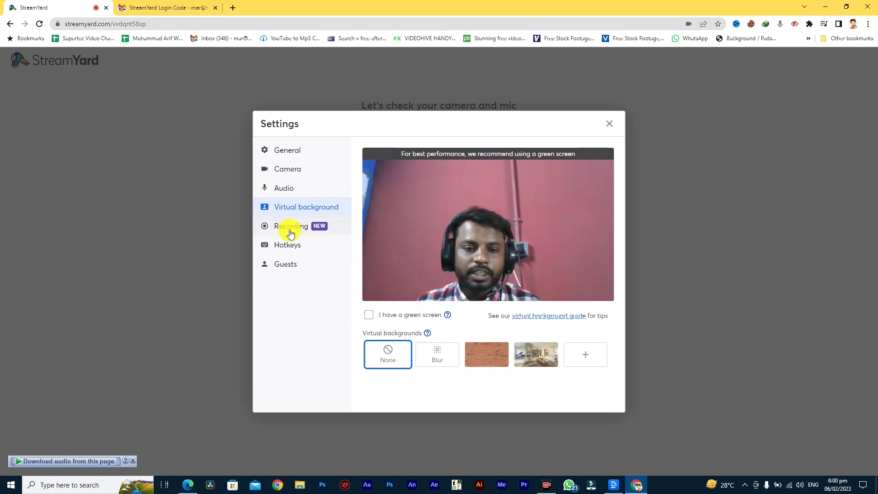
click(435, 355)
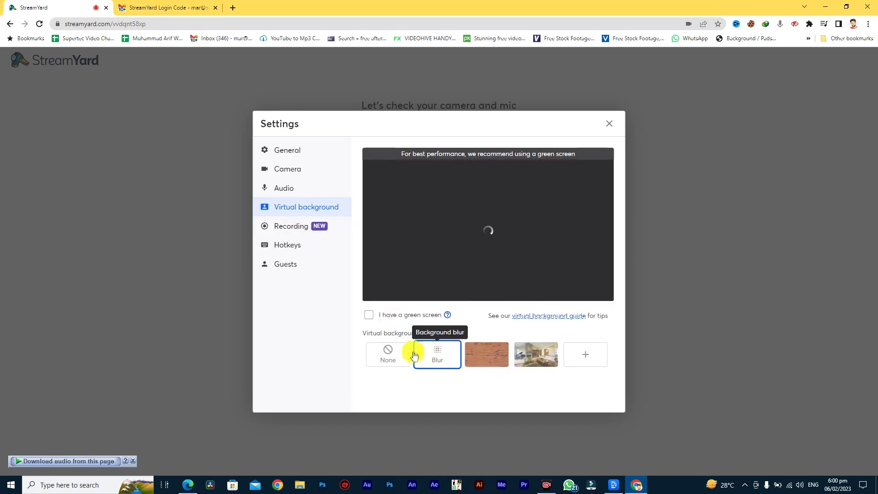
click(487, 356)
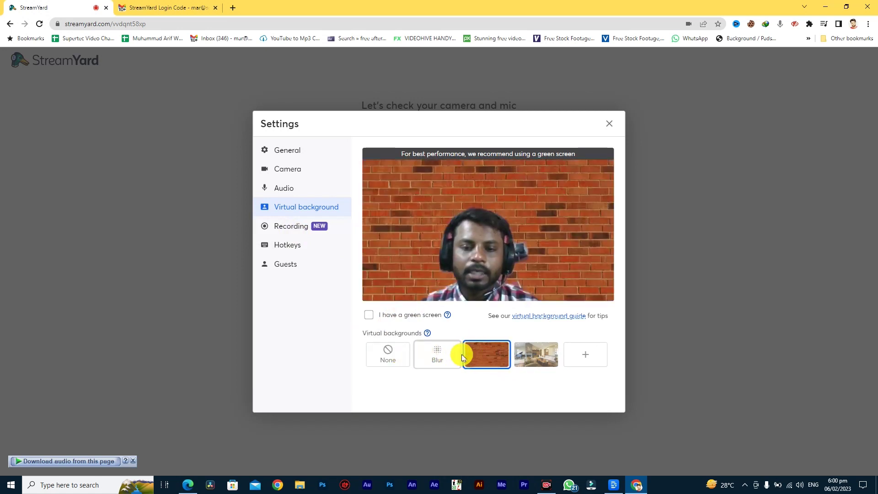
click(391, 355)
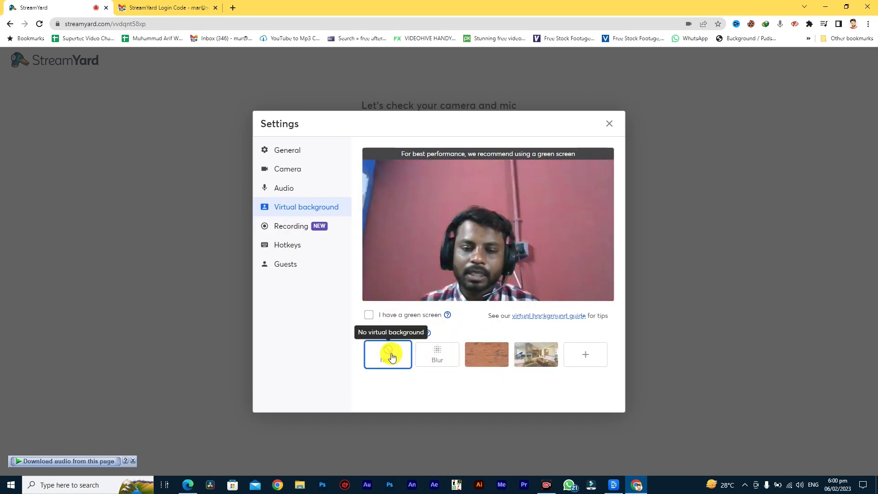
Add a podcast thumbnail image from the Desktop as a custom virtual background, leaving None as the selected background
click(588, 364)
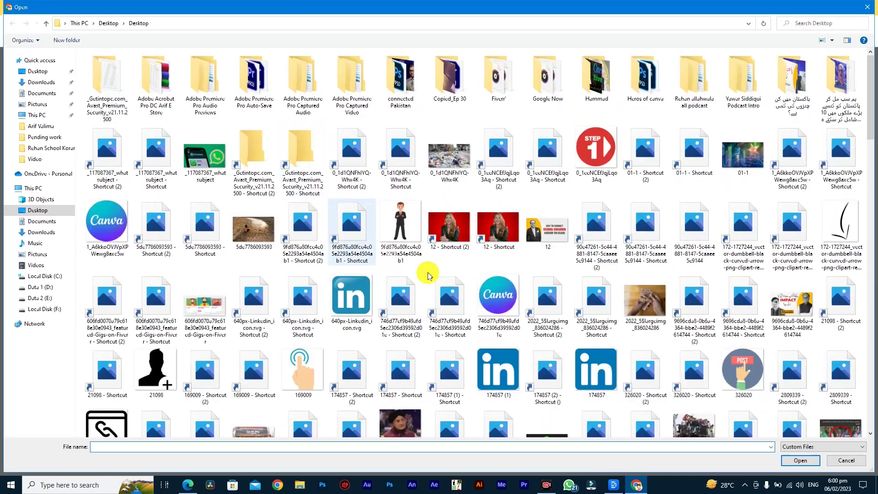
scroll(302, 221, down, 10)
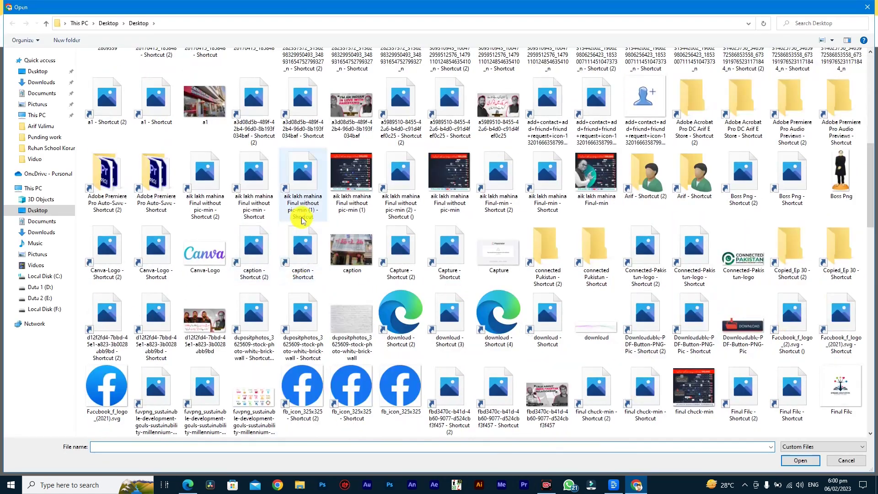
double_click(212, 311)
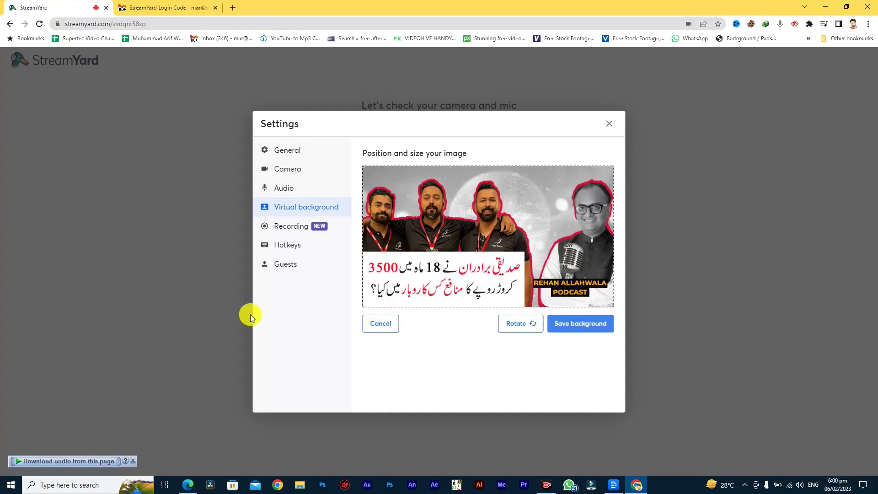
click(566, 326)
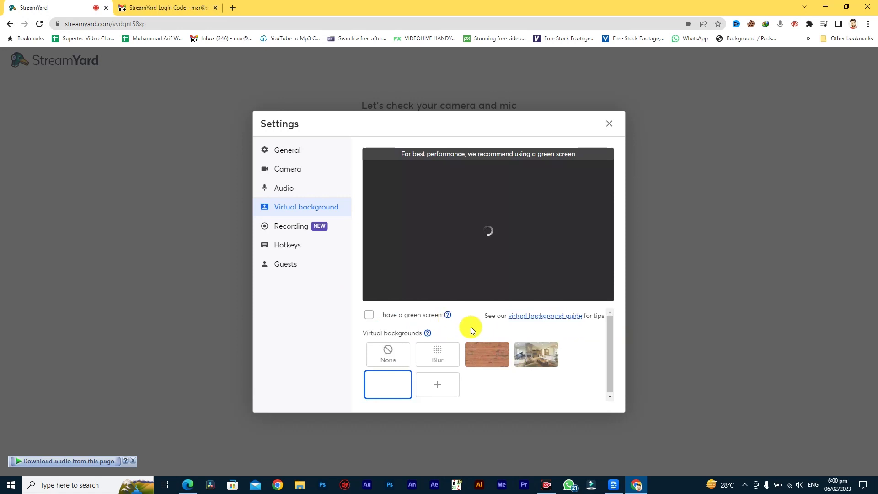
click(388, 355)
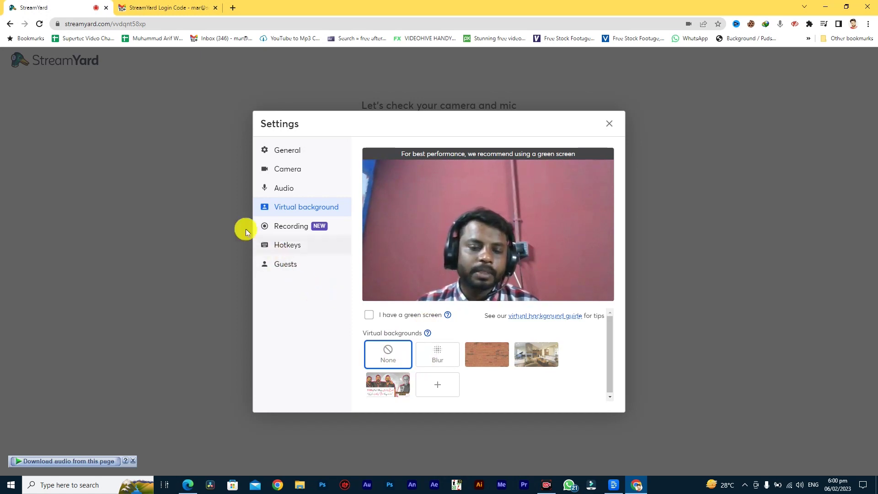
Review the local recording settings and the note about recording on the free plan
click(303, 232)
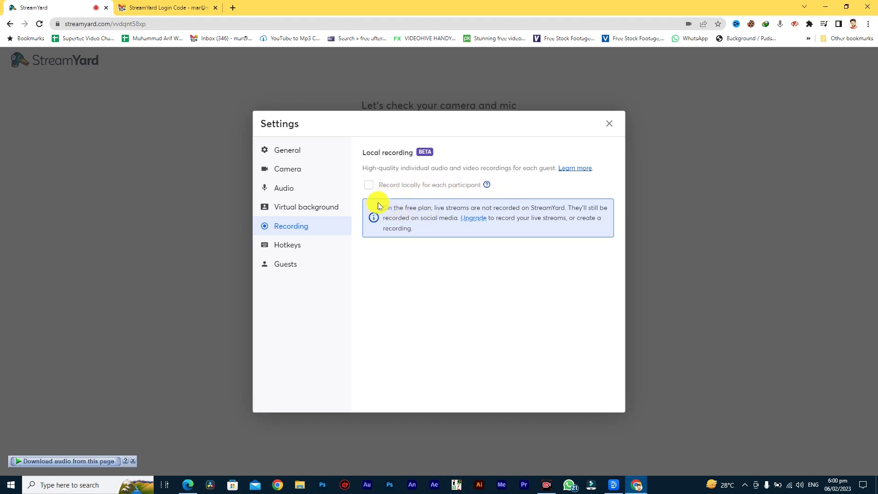
drag(380, 208, 439, 204)
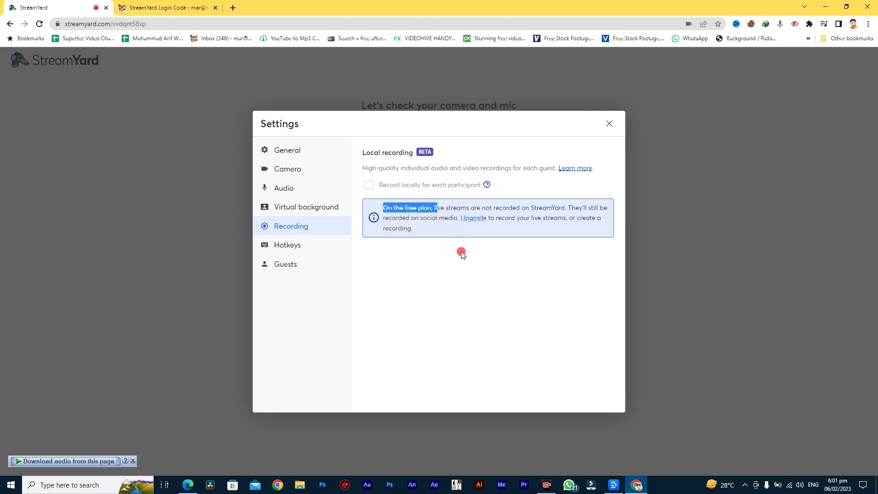
click(430, 238)
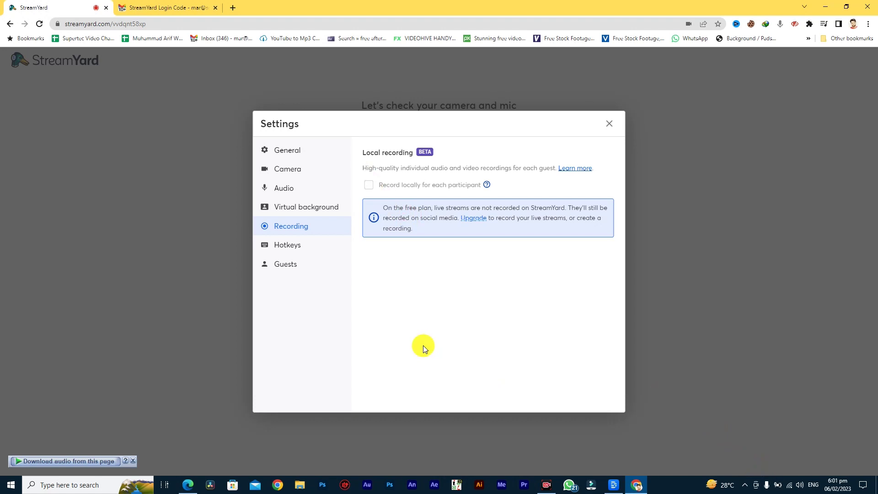
drag(365, 154, 402, 152)
click(425, 277)
Examine the hotkey assignments for devices, sharing, broadcasting, layouts, navigation and other functions
click(289, 247)
scroll(446, 263, down, 7)
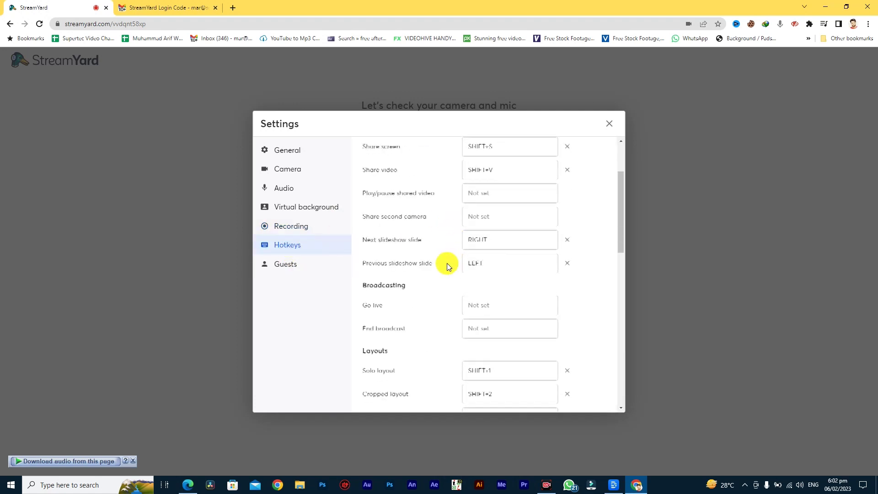
scroll(446, 263, down, 4)
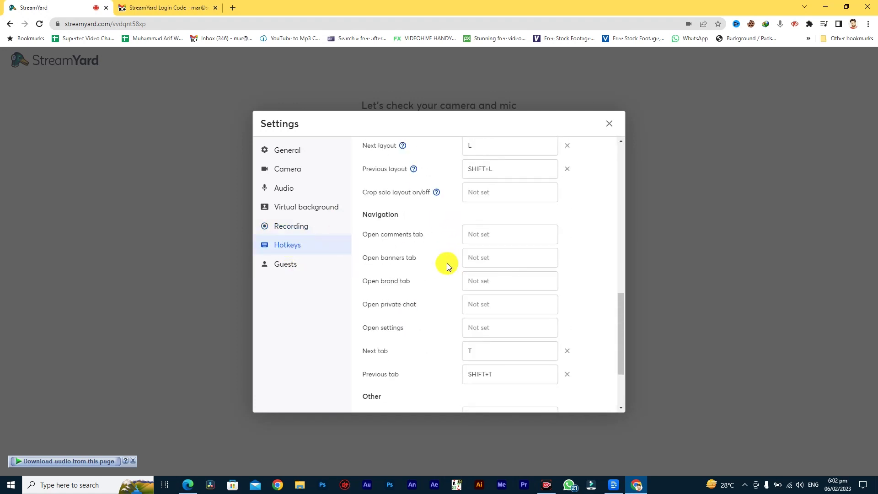
scroll(446, 262, down, 2)
scroll(444, 257, up, 4)
scroll(444, 257, up, 9)
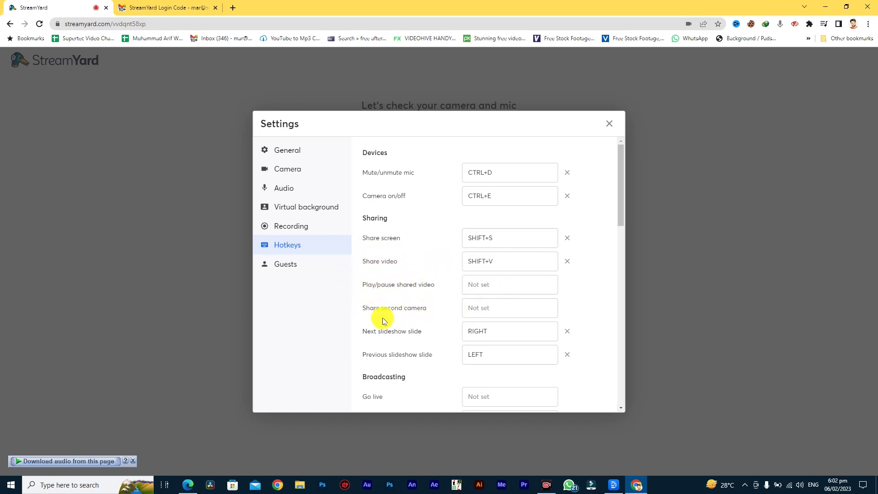
scroll(500, 327, down, 5)
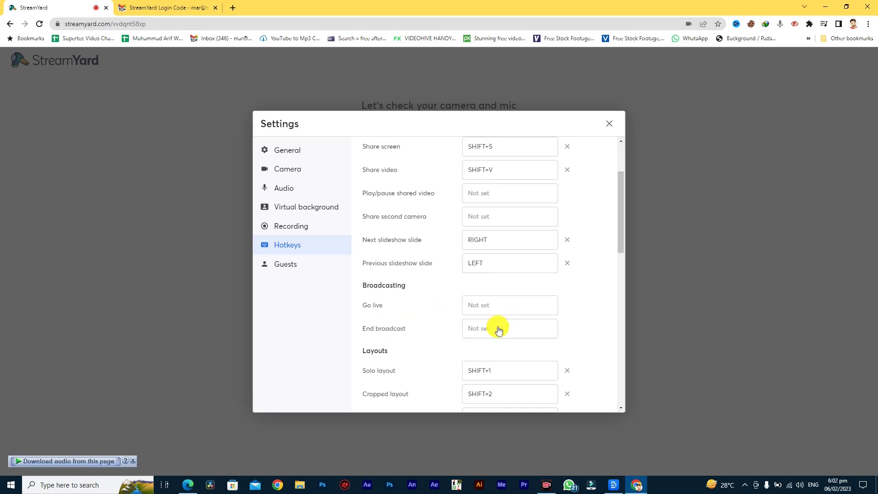
scroll(490, 328, down, 5)
scroll(491, 328, down, 2)
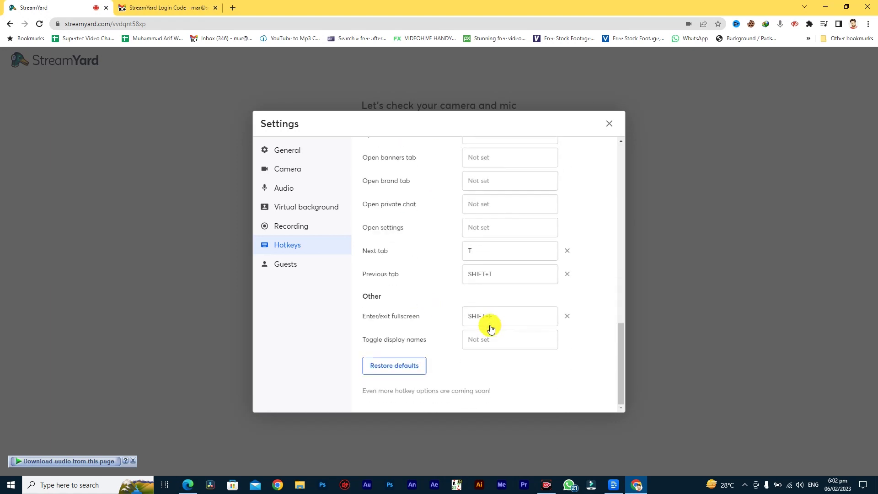
scroll(490, 328, up, 10)
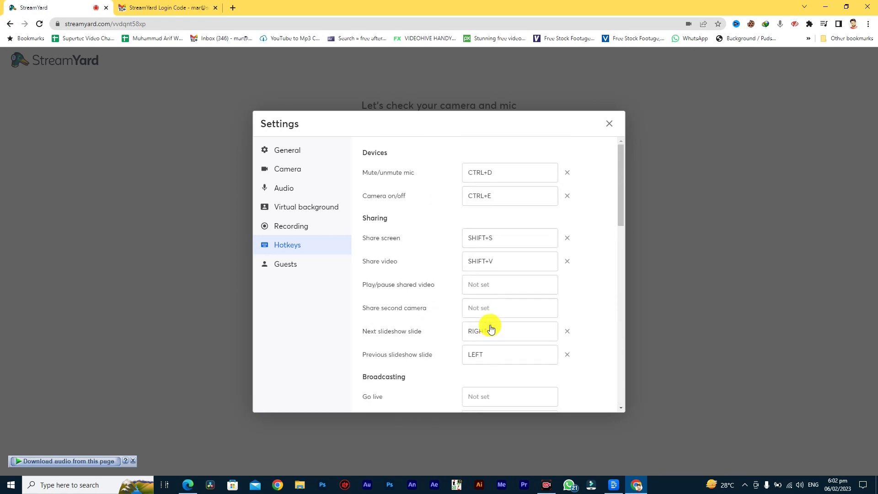
click(511, 182)
Review the guest options, including banned guests and Greenroom, and close the settings
click(299, 267)
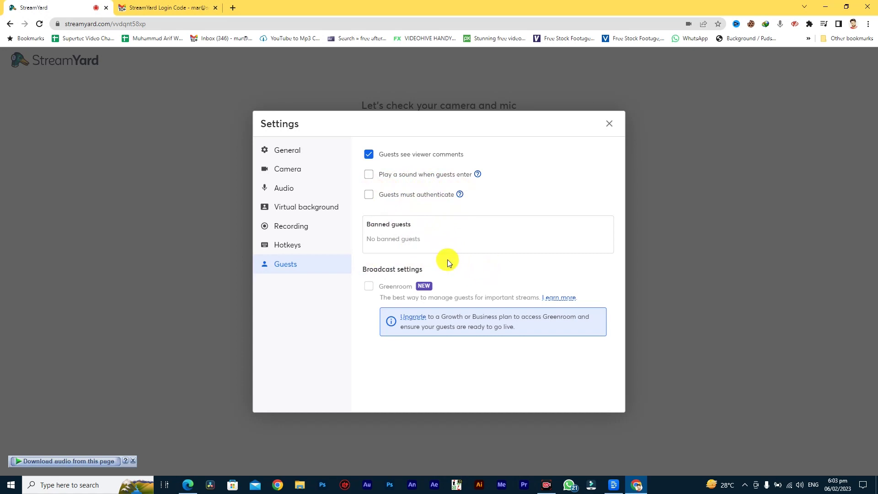
click(609, 125)
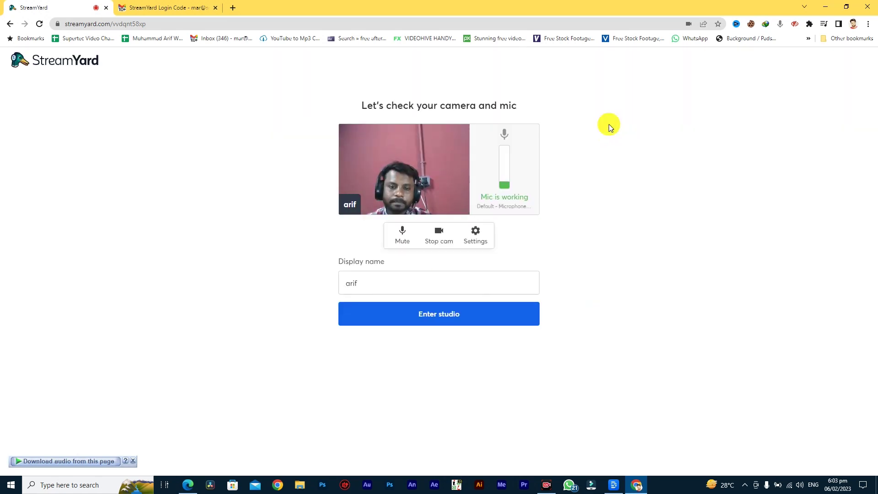
Re-enter the display name with a capital first letter and enter the studio
double_click(383, 284)
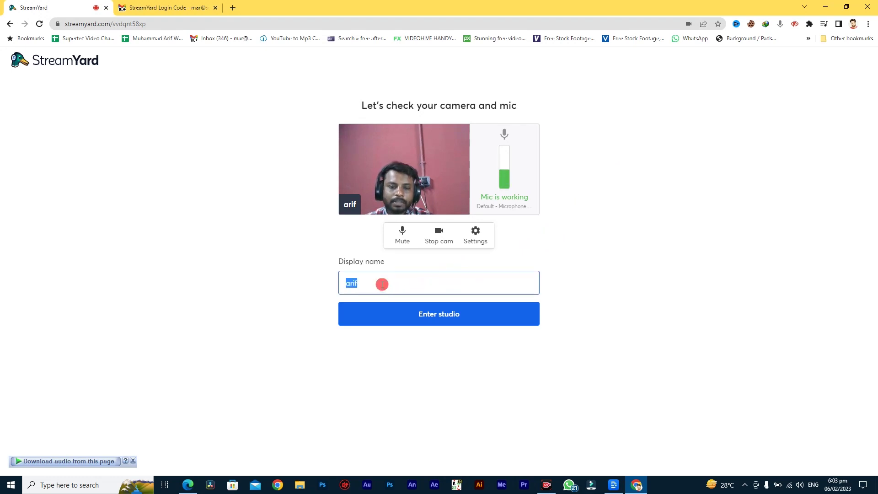
text(Ar)
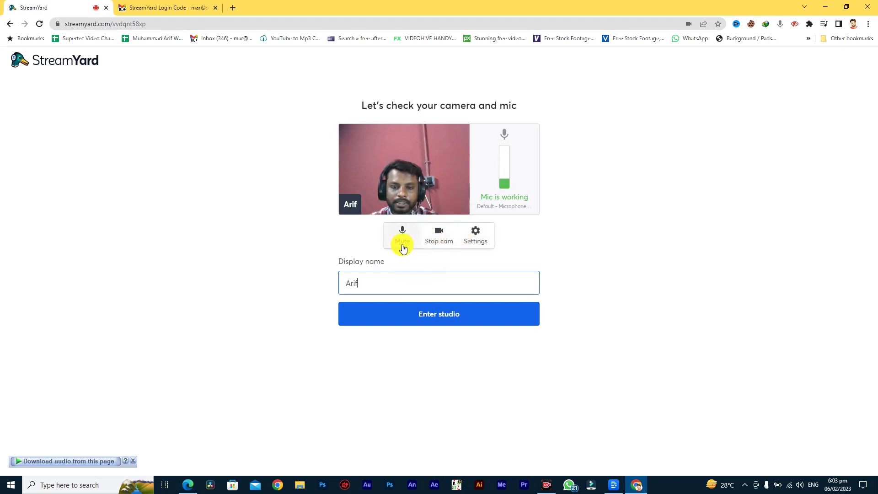
click(438, 316)
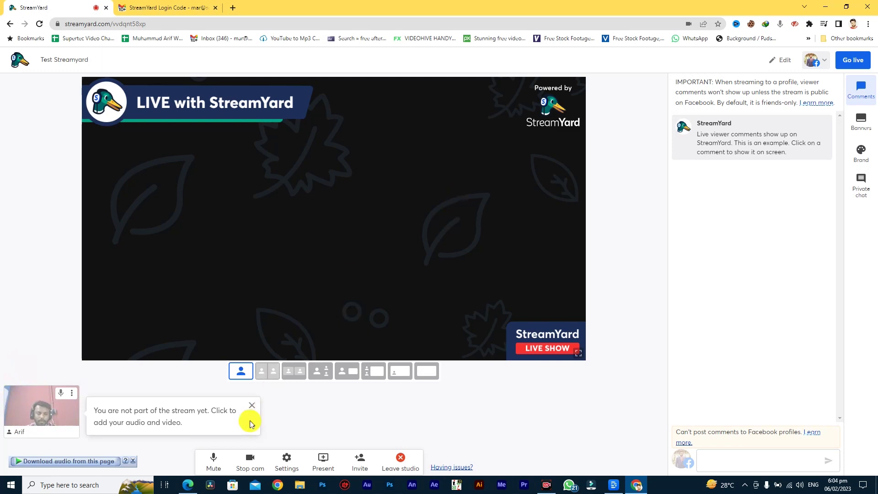
Add your own camera and audio to the stream and dismiss the audio download pop-up
click(54, 416)
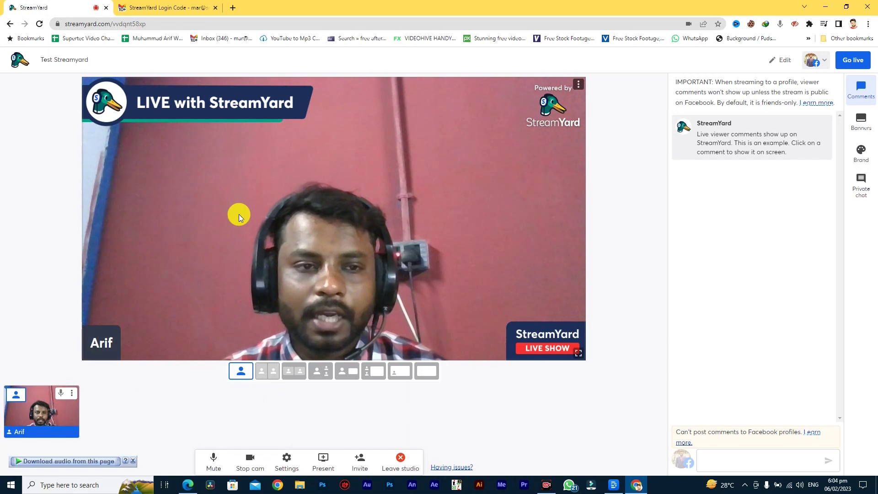
mouse_move(44, 419)
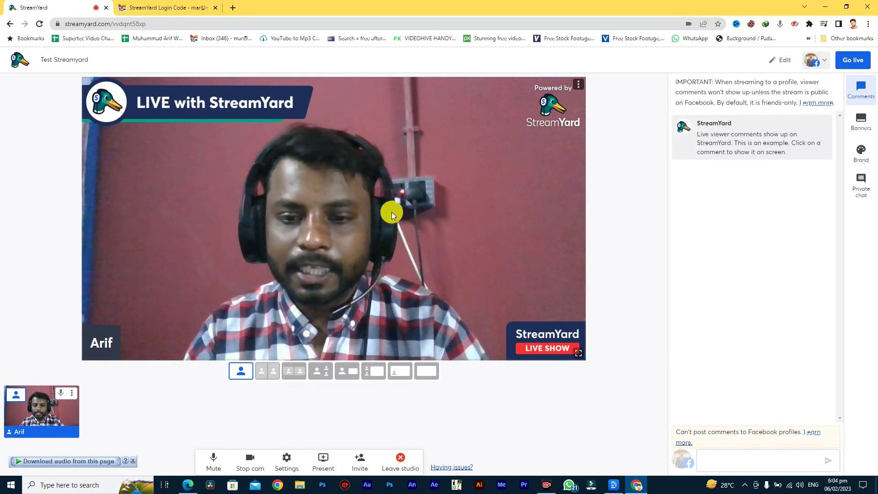
click(133, 461)
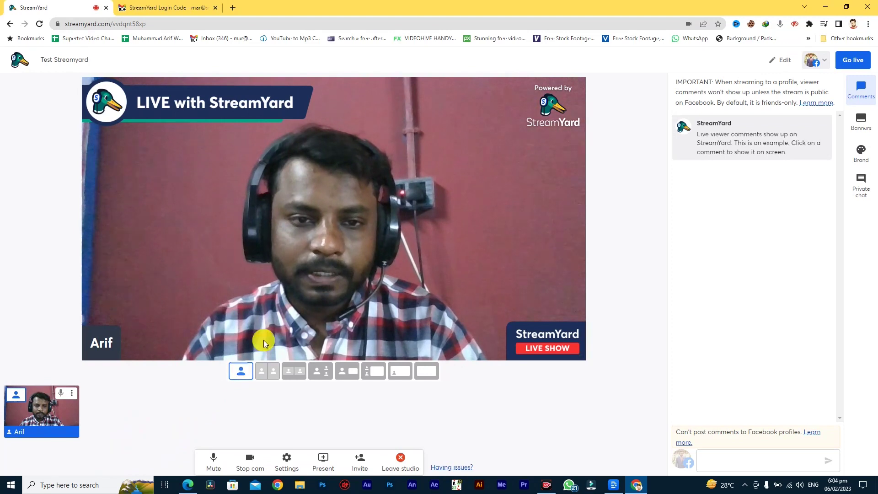